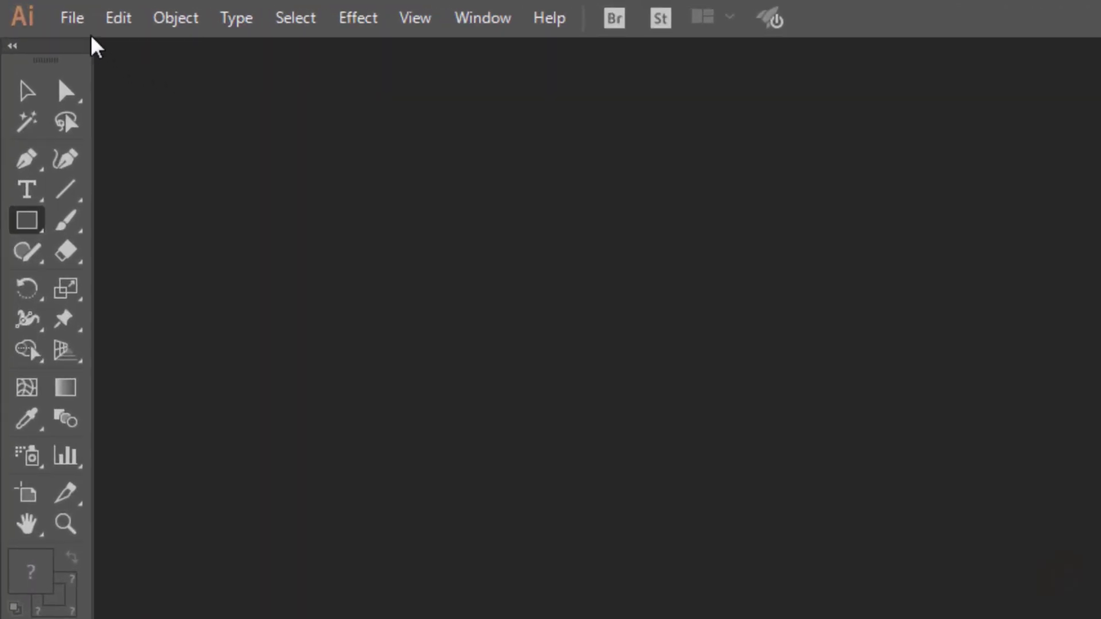
# Create a new A4 print document (8.268 × 11.693 in) measured in inches
pyautogui.click(81, 23)
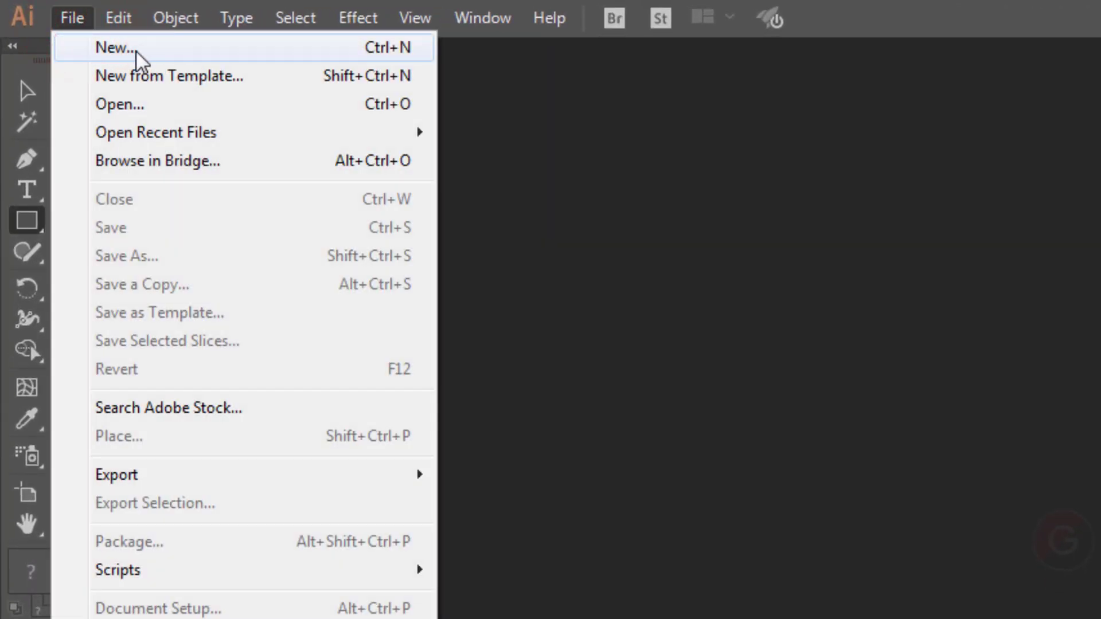
pyautogui.click(144, 47)
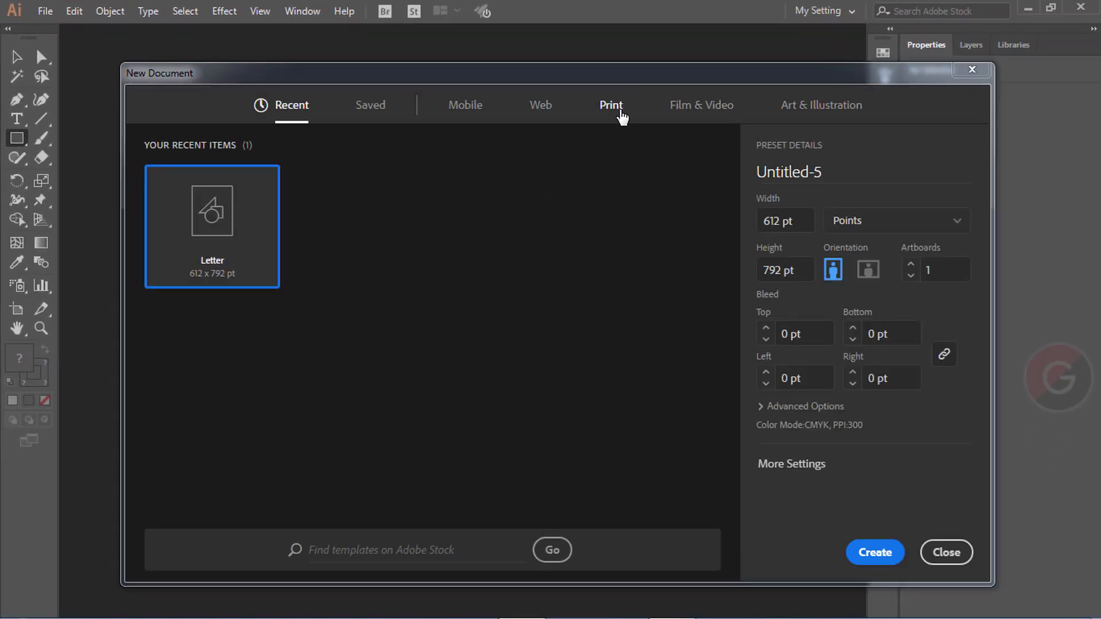
pyautogui.click(611, 112)
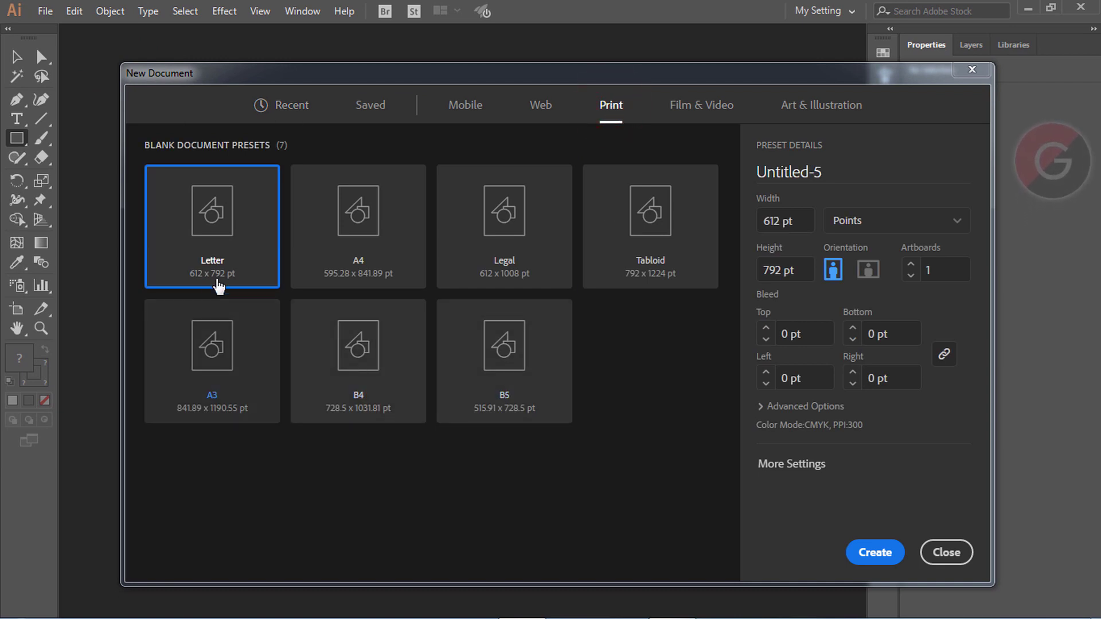
pyautogui.click(363, 241)
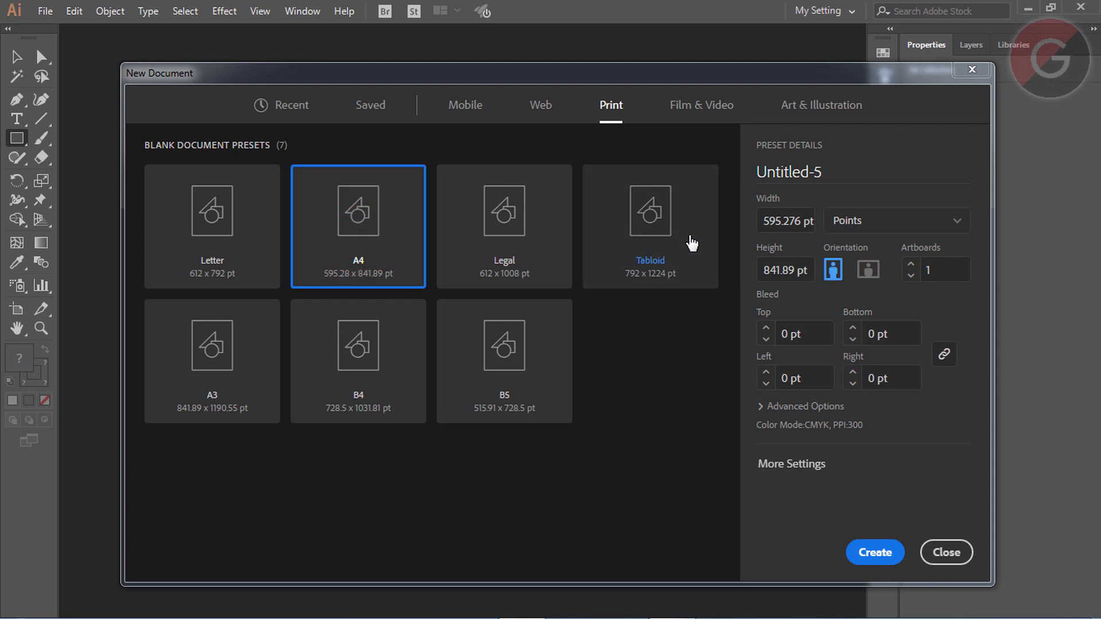
pyautogui.click(842, 194)
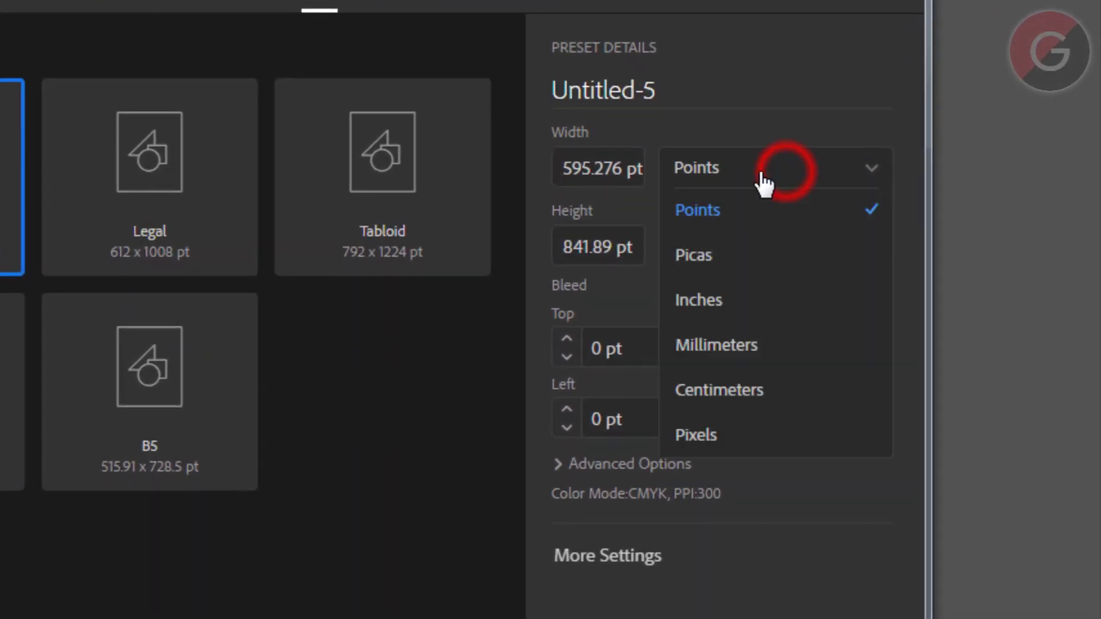
pyautogui.click(718, 302)
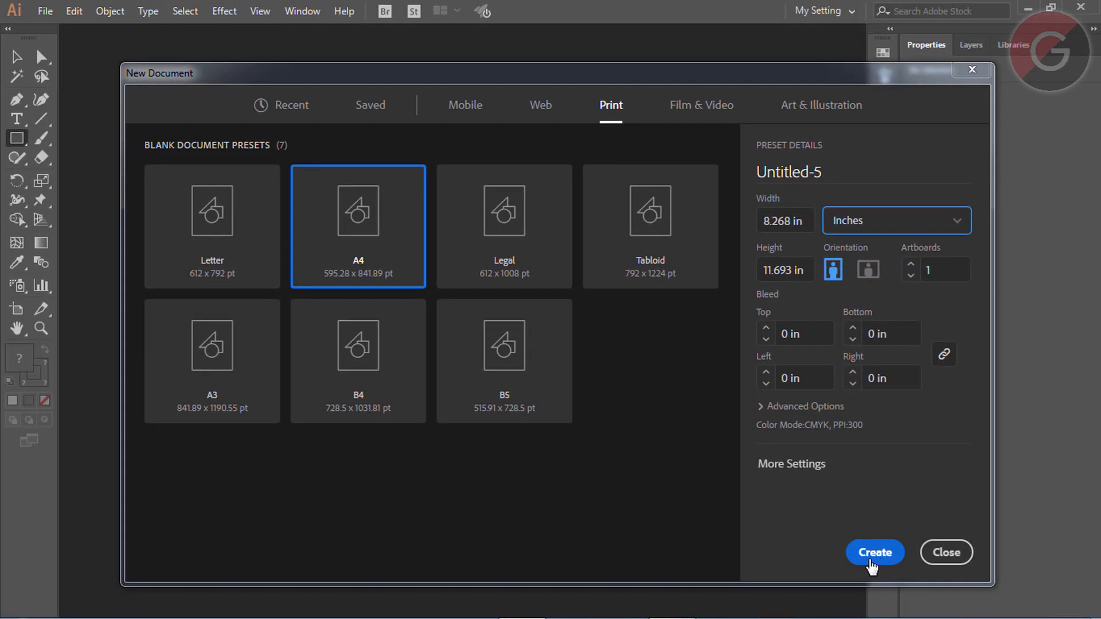
pyautogui.click(864, 564)
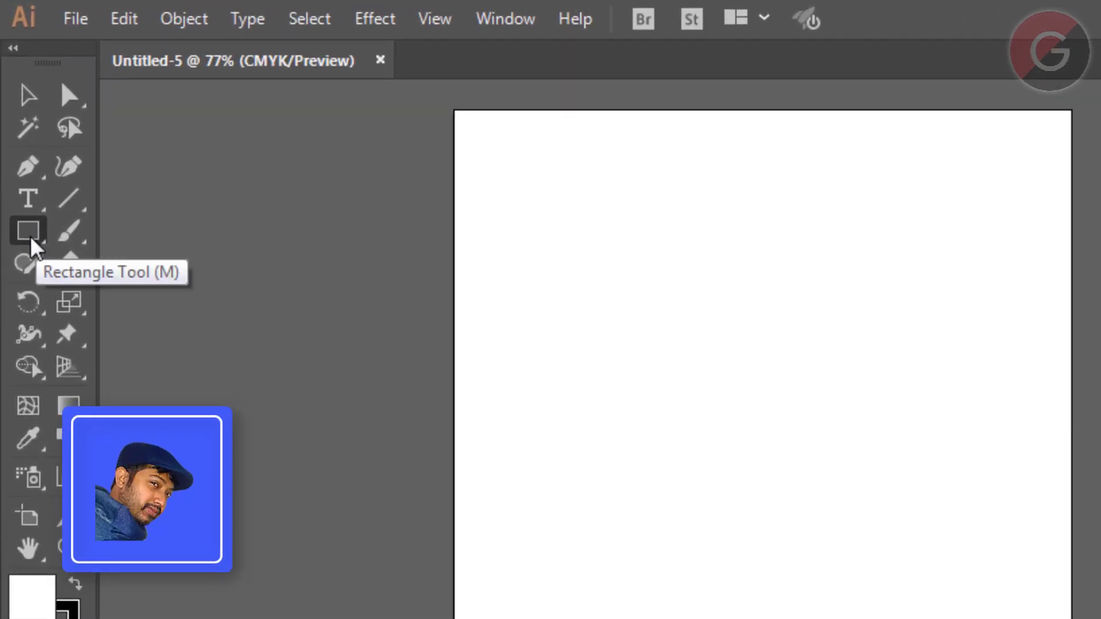
# Draw a 9 × 11.5 in rectangle and drag it over the A4 artboard
pyautogui.click(29, 232)
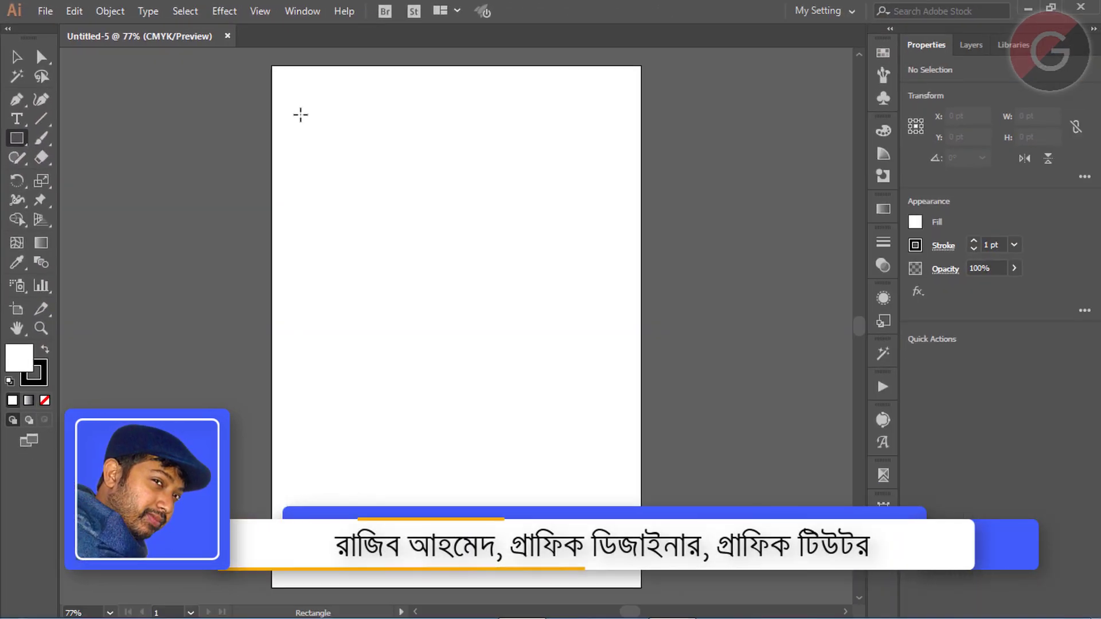
pyautogui.click(399, 170)
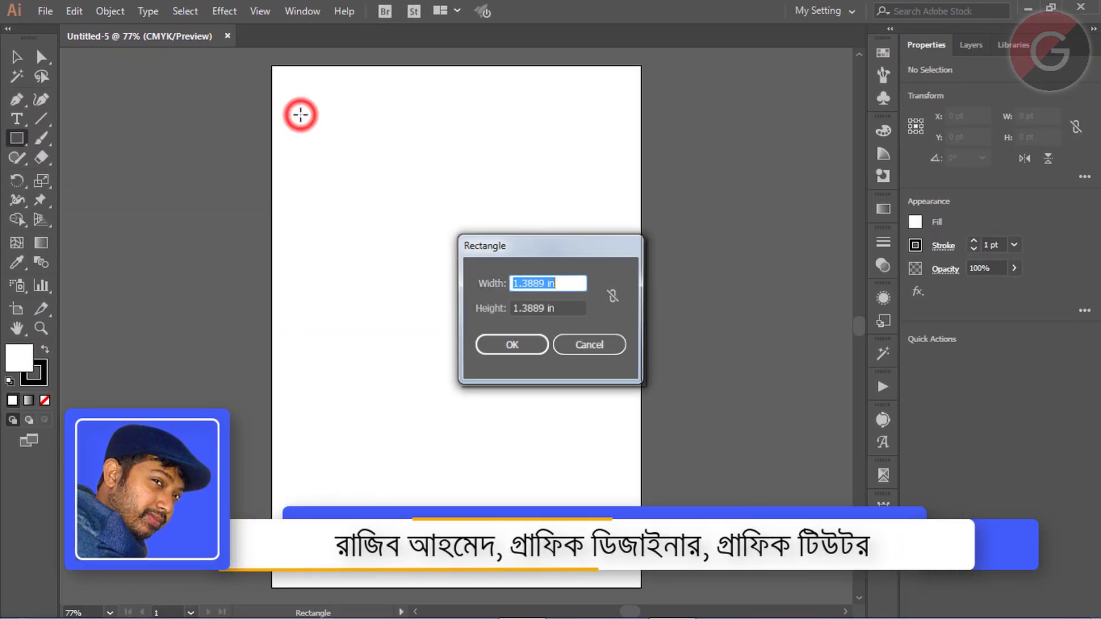
pyautogui.write('9')
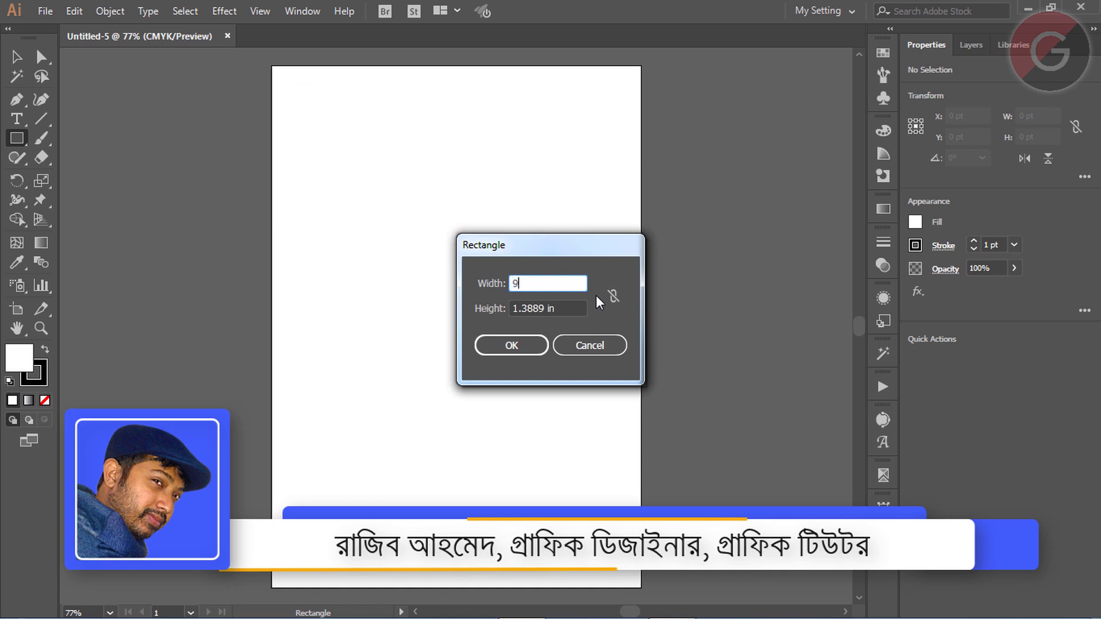
pyautogui.moveTo(560, 309); pyautogui.dragTo(483, 306)
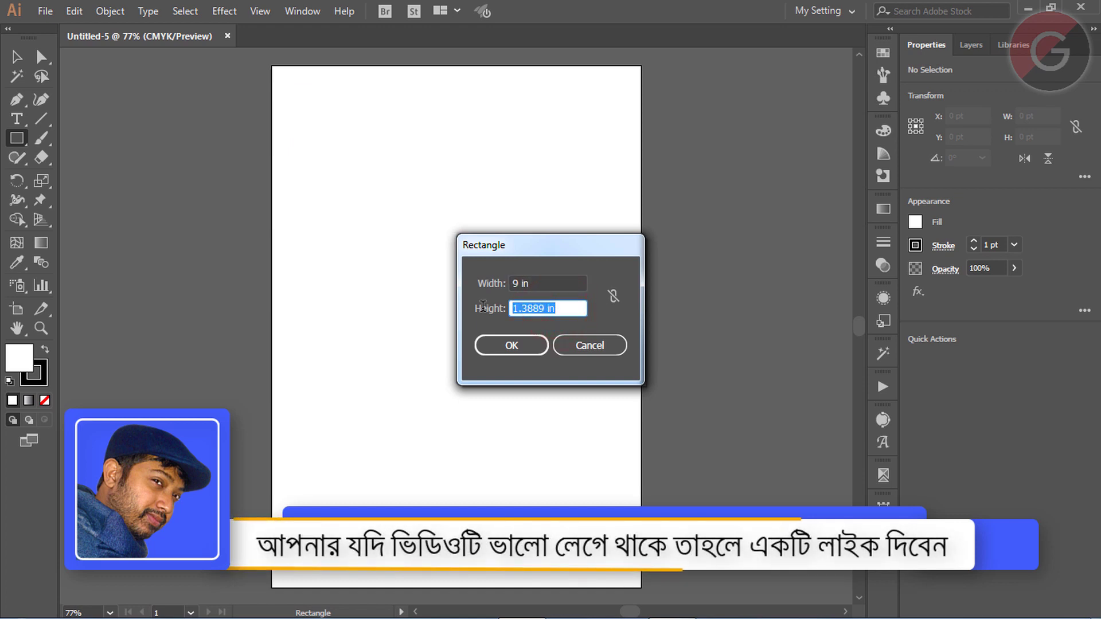
pyautogui.write('11.5')
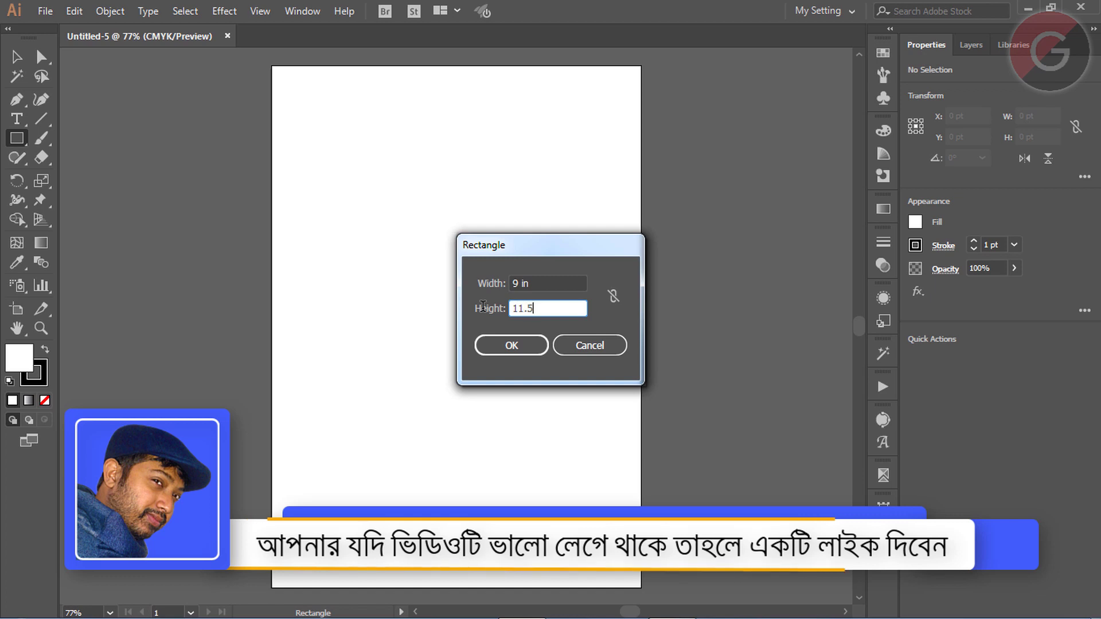
pyautogui.click(539, 284)
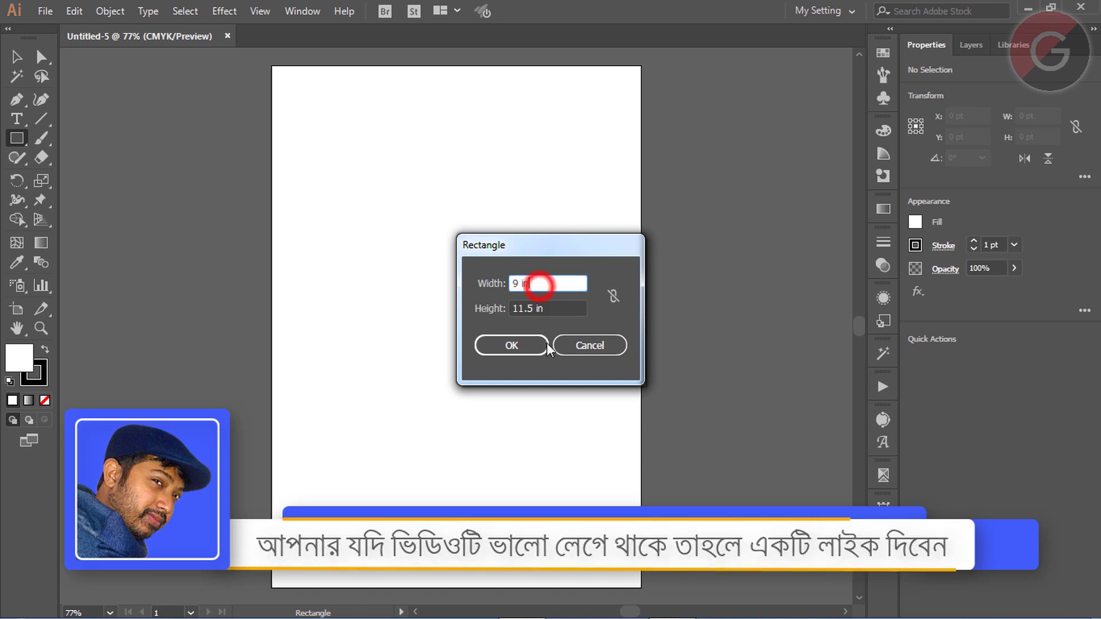
pyautogui.click(528, 347)
pyautogui.click(16, 56)
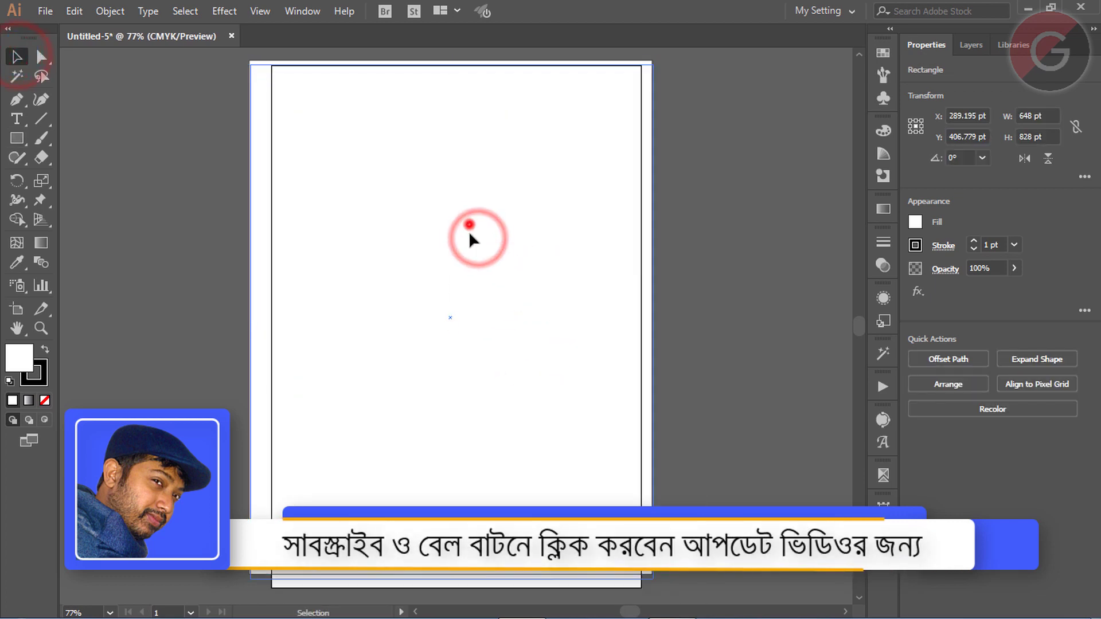
pyautogui.moveTo(469, 232); pyautogui.dragTo(500, 258)
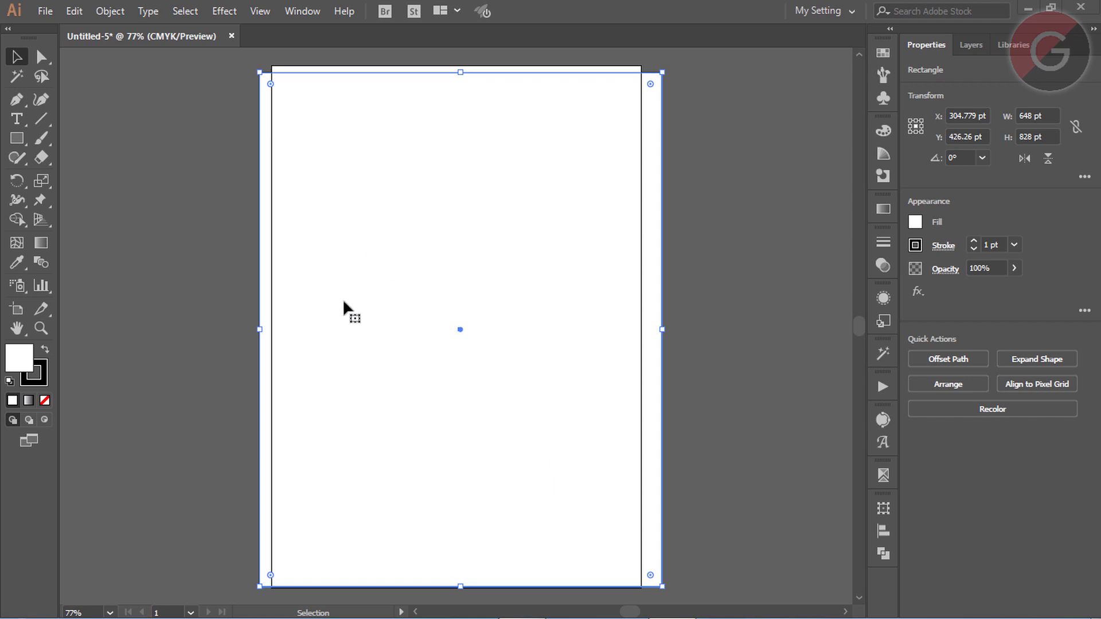
# Duplicate the rectangle to the right and select both rectangles
pyautogui.moveTo(366, 310)
pyautogui.mouseDown()
pyautogui.moveTo(712, 335)
pyautogui.moveTo(499, 324)
pyautogui.mouseUp()
pyautogui.click(201, 313)
pyautogui.press('h')
pyautogui.hotkey('ctrl', '-')
pyautogui.press('v')
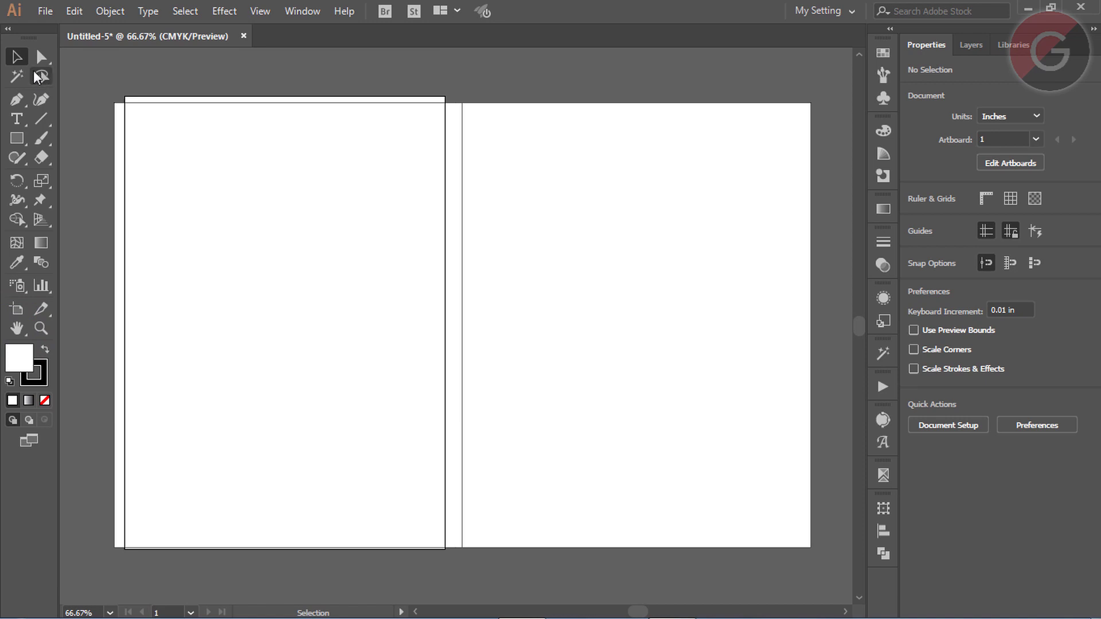
pyautogui.click(16, 56)
pyautogui.moveTo(387, 83); pyautogui.dragTo(544, 146)
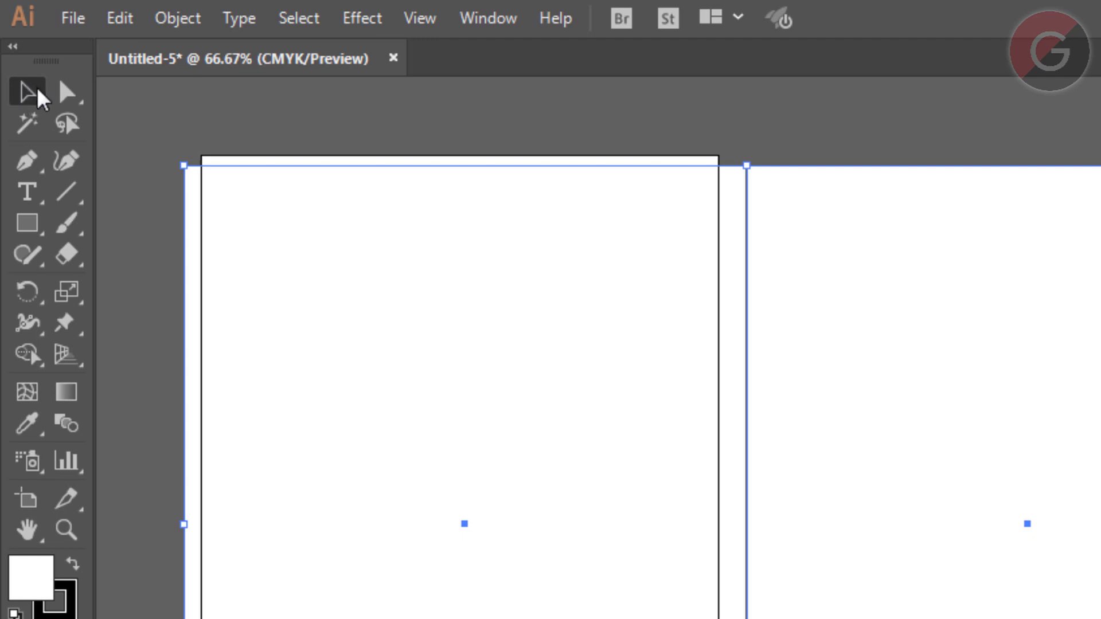
# Copy both rectangles in place and shrink the copy into a 17.983 × 1.283 in top strip
pyautogui.doubleClick(27, 91)
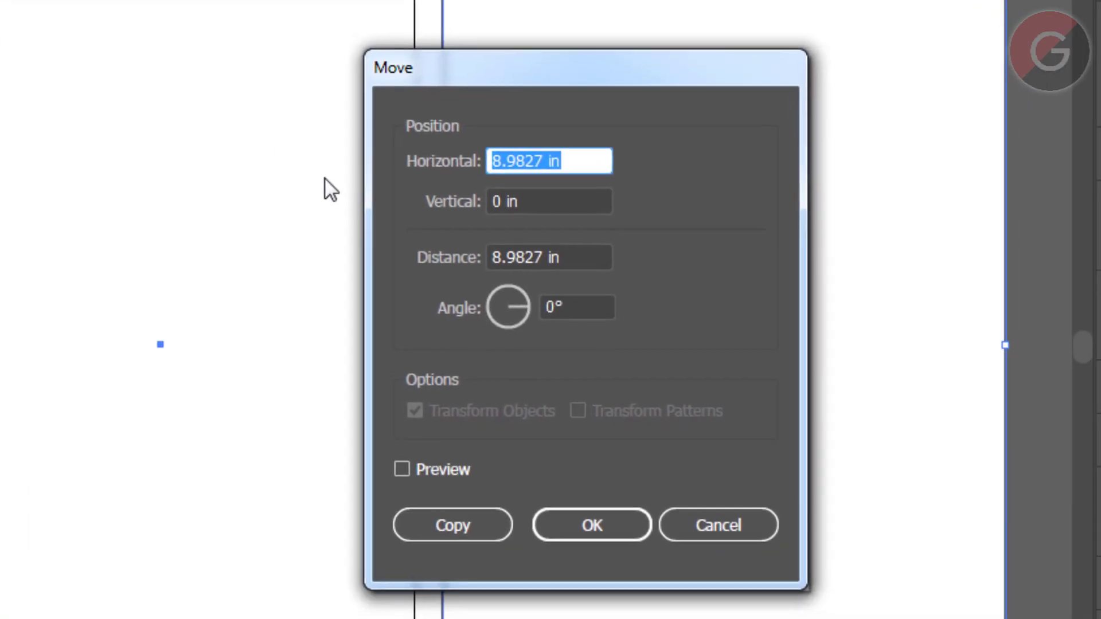
pyautogui.write('0')
pyautogui.press('Tab')
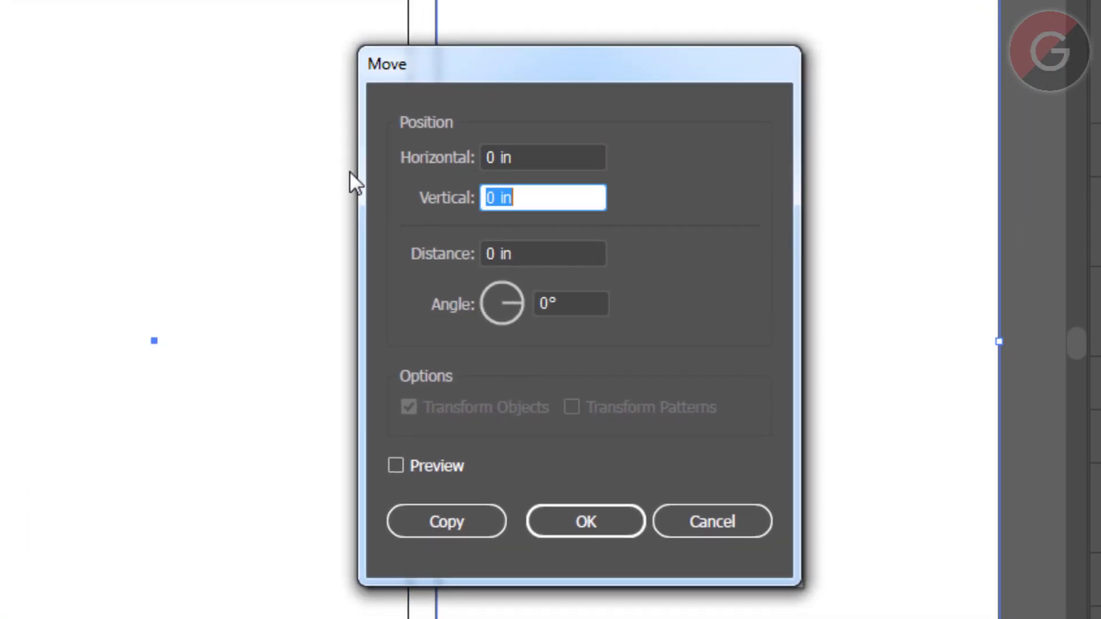
pyautogui.press('Tab')
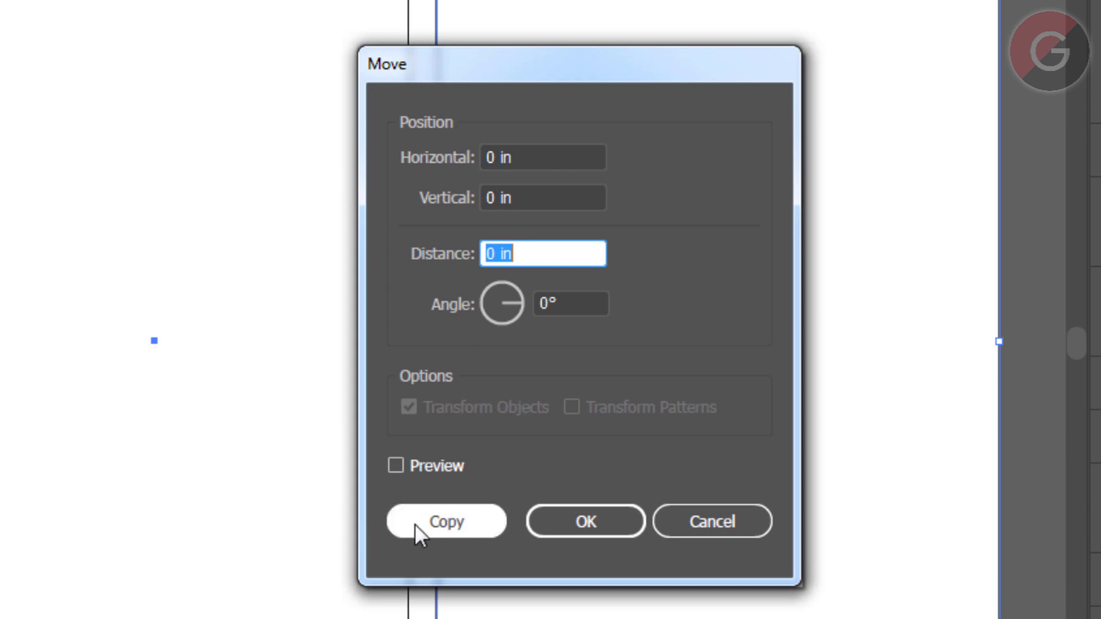
pyautogui.click(435, 510)
pyautogui.moveTo(462, 545); pyautogui.dragTo(480, 153)
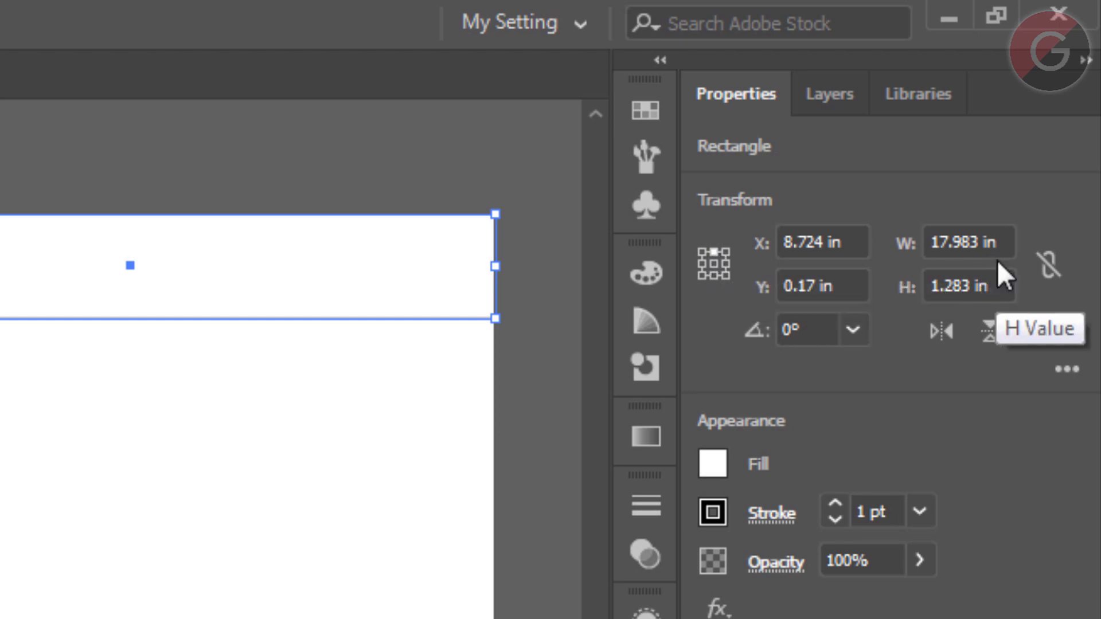
# Set the top strip's height to 0.5 in
pyautogui.click(999, 242)
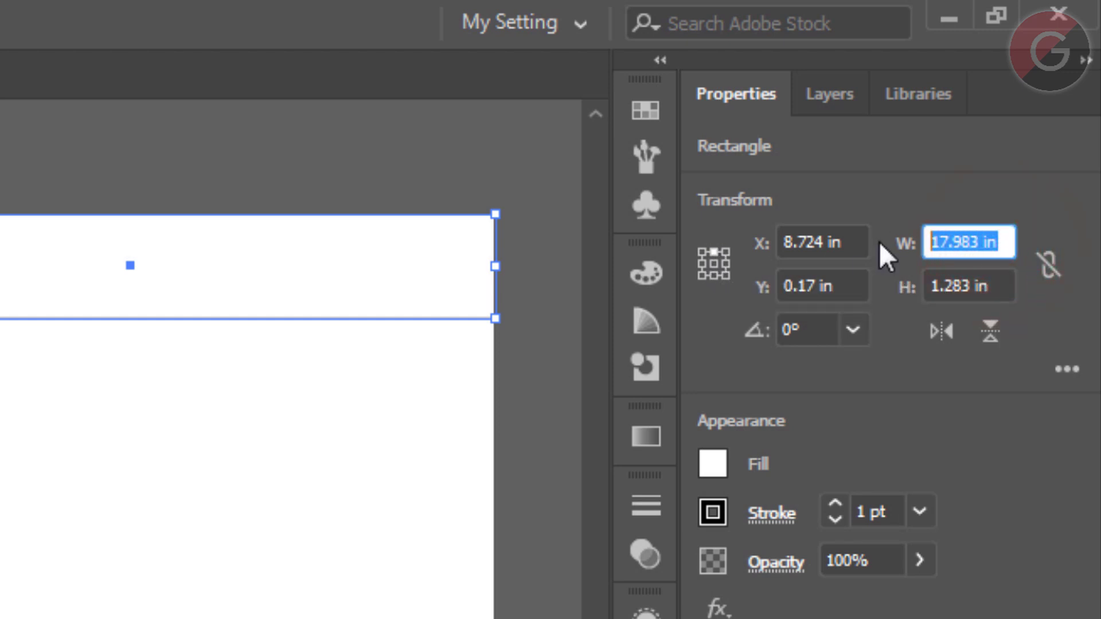
pyautogui.click(994, 279)
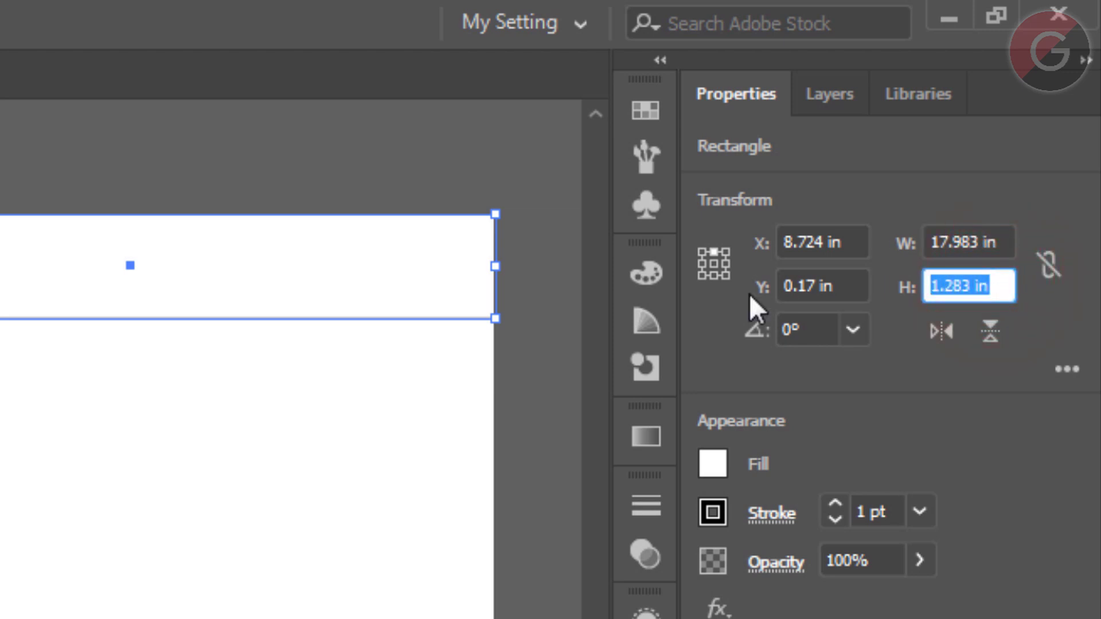
pyautogui.press('BackSpace')
pyautogui.write('.5')
pyautogui.press('Return')
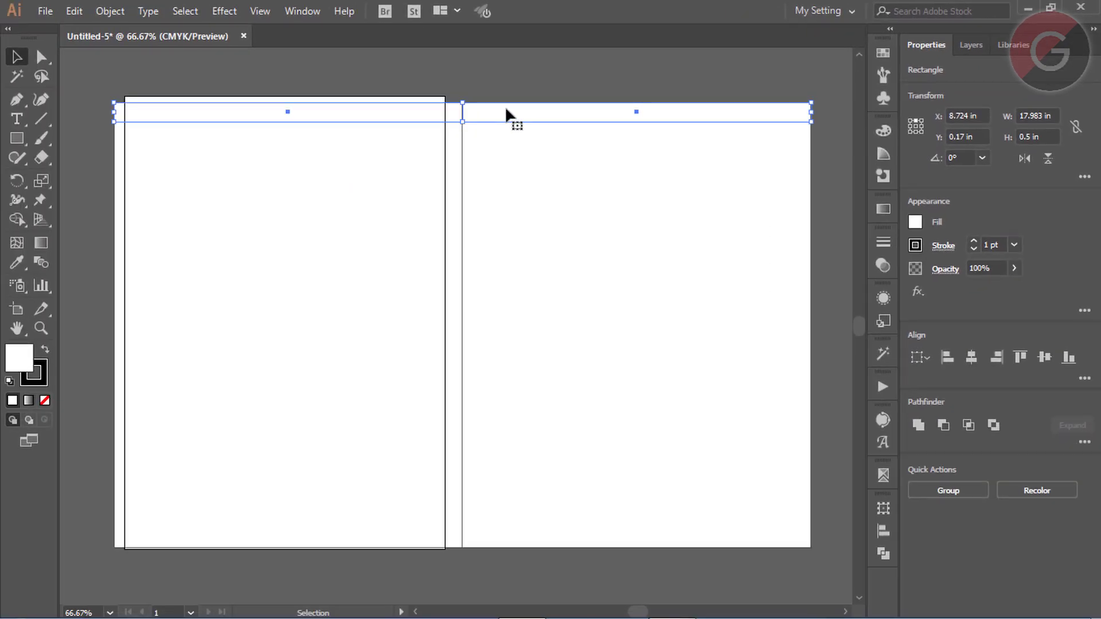
# Lower both page rectangles' top edge to just below the strip (0.661 in)
pyautogui.moveTo(86, 155); pyautogui.dragTo(535, 222)
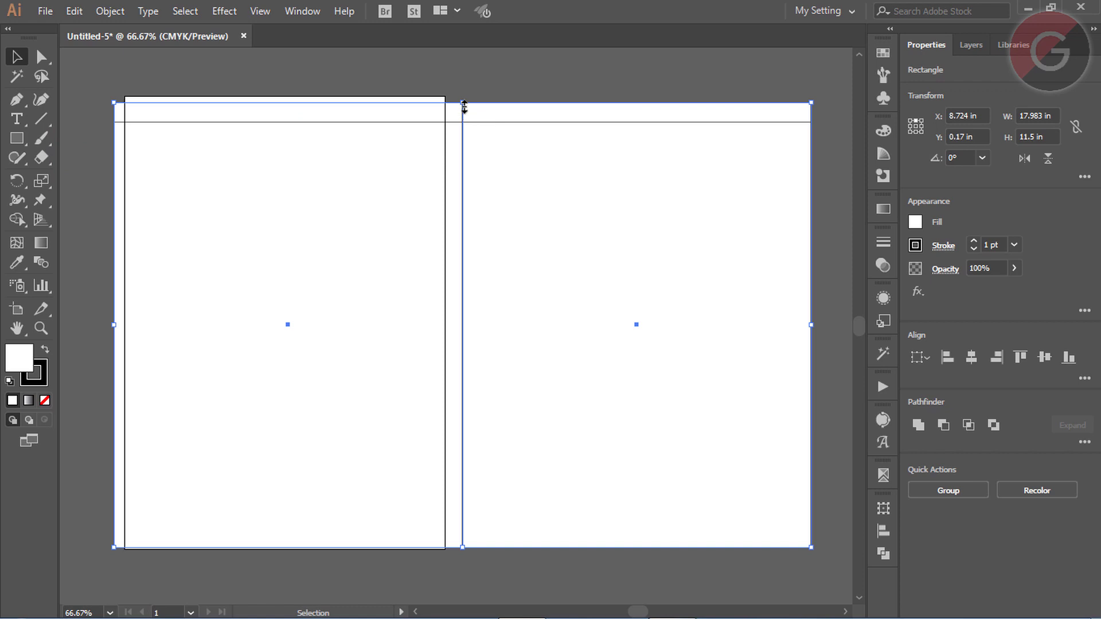
pyautogui.moveTo(464, 107); pyautogui.dragTo(493, 122)
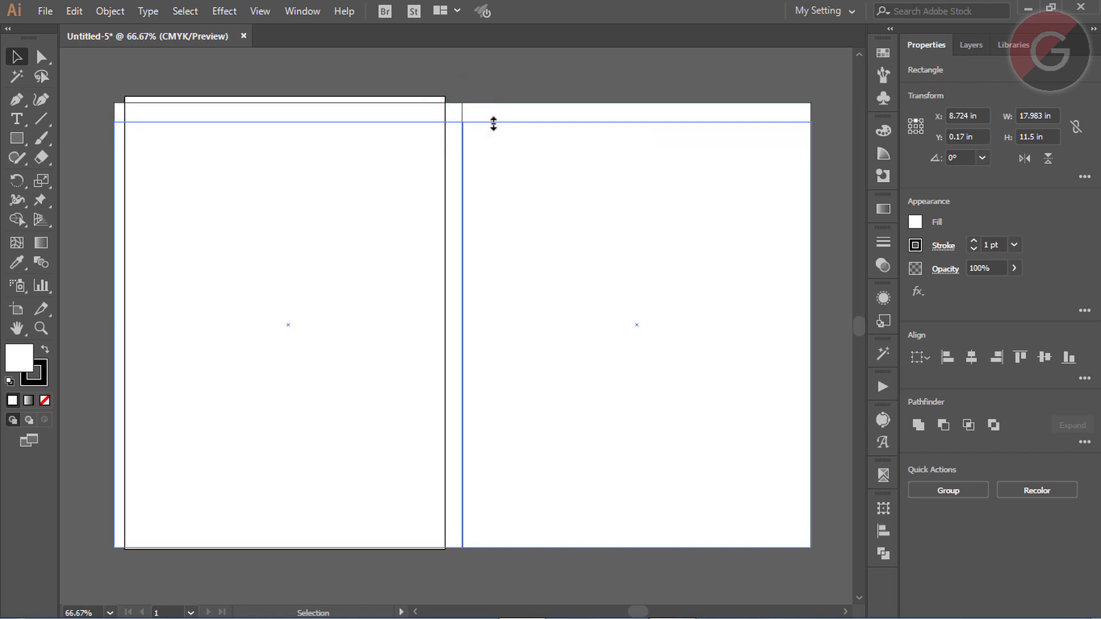
pyautogui.moveTo(86, 204); pyautogui.dragTo(649, 255)
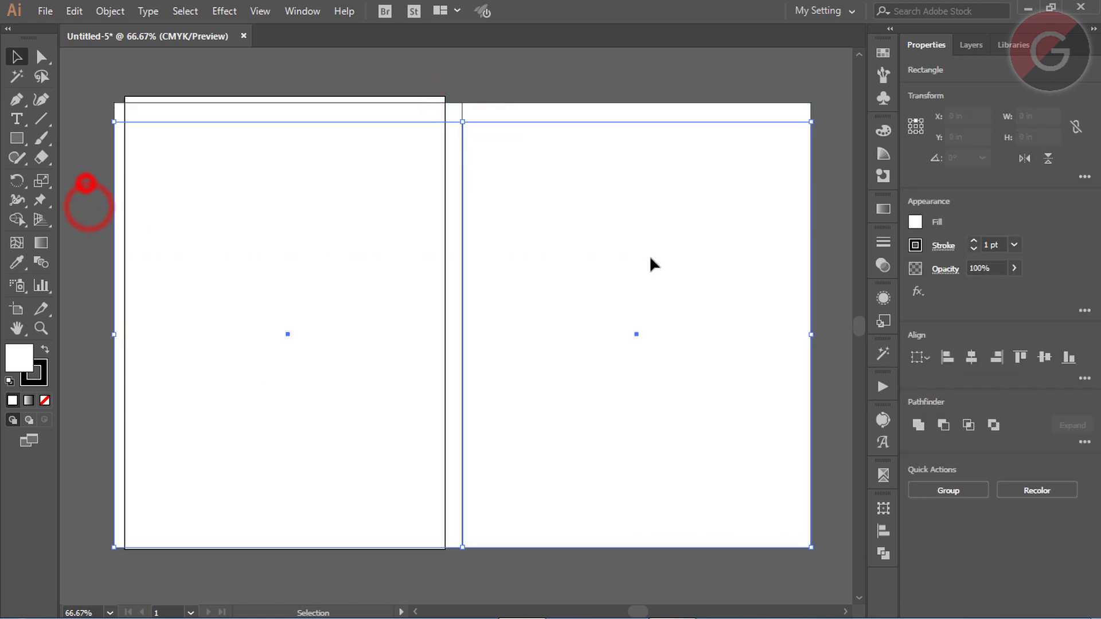
# Set the page rectangle pair's overall width to 17.5 in
pyautogui.click(1053, 115)
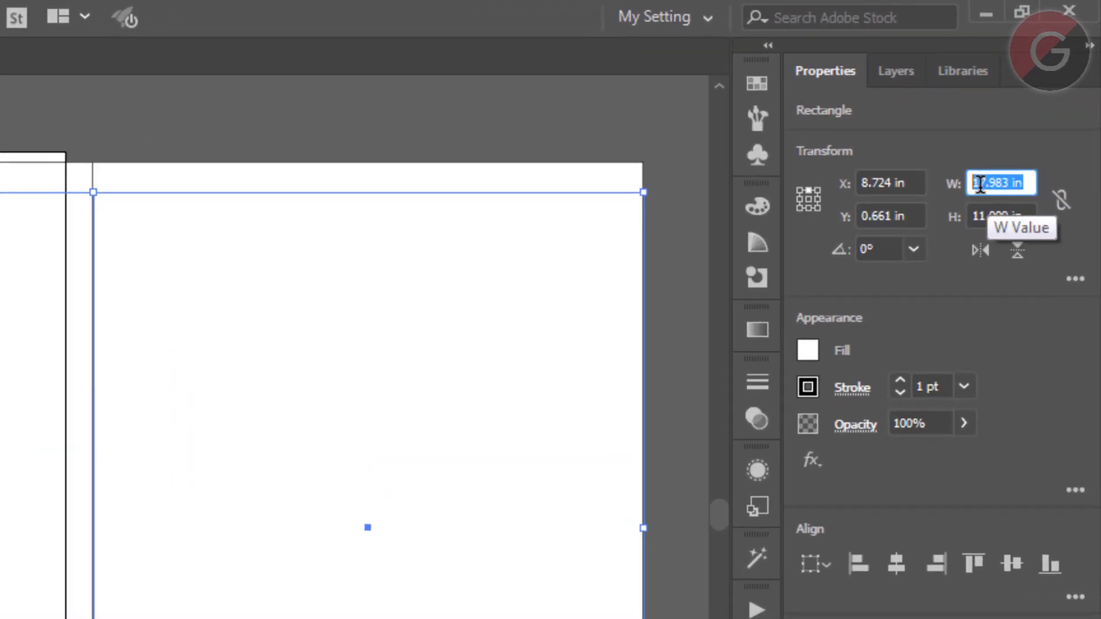
pyautogui.moveTo(980, 184); pyautogui.dragTo(1020, 183)
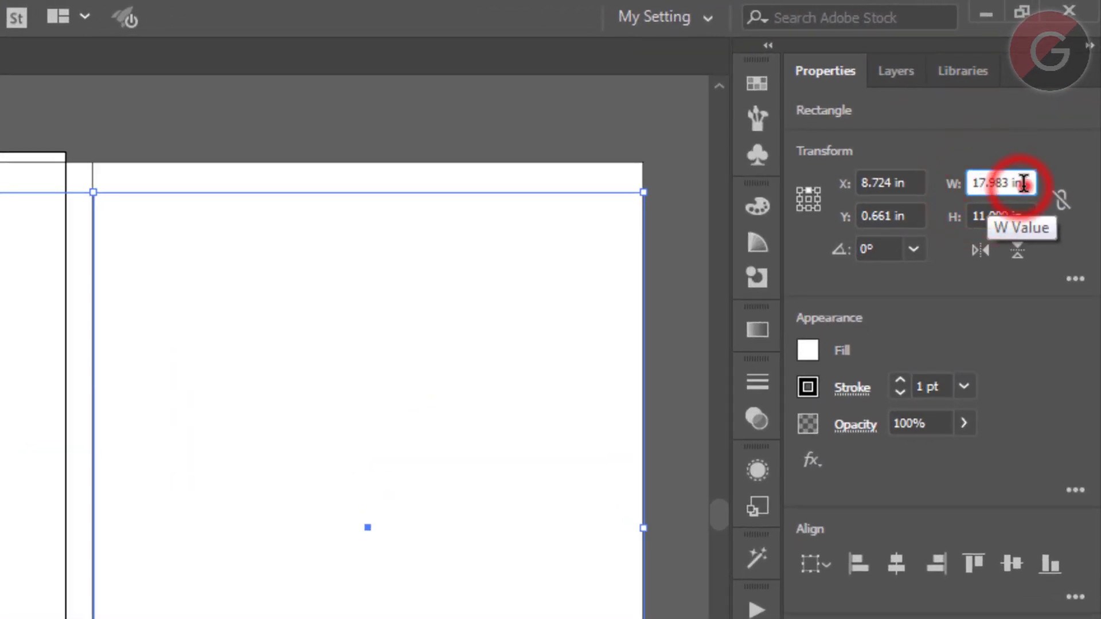
pyautogui.doubleClick(1019, 184)
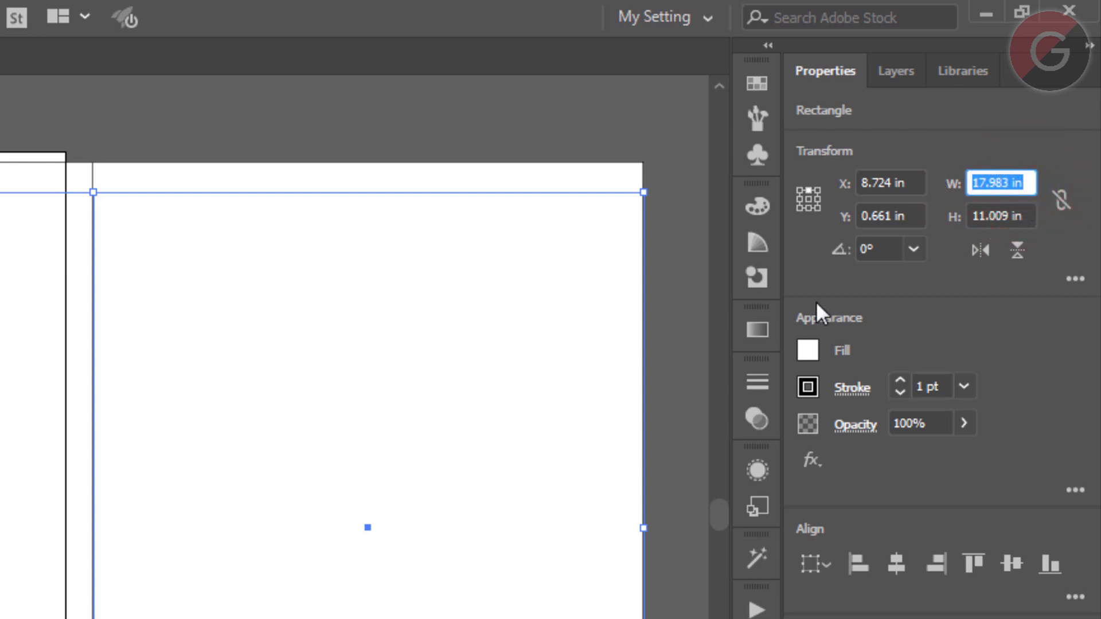
pyautogui.write('17.5')
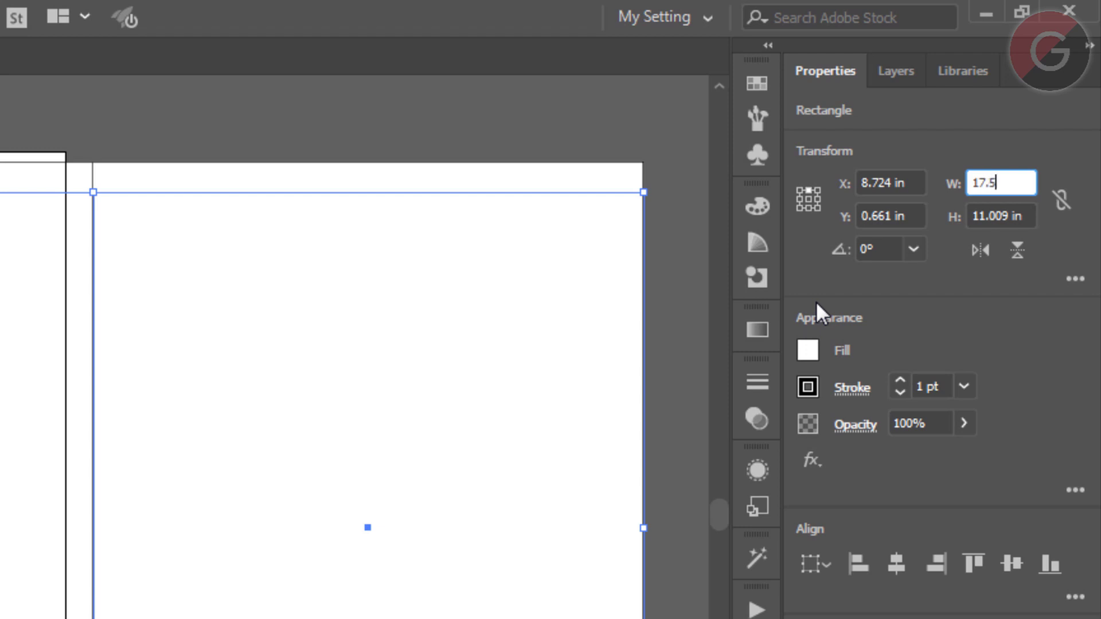
pyautogui.press('Return')
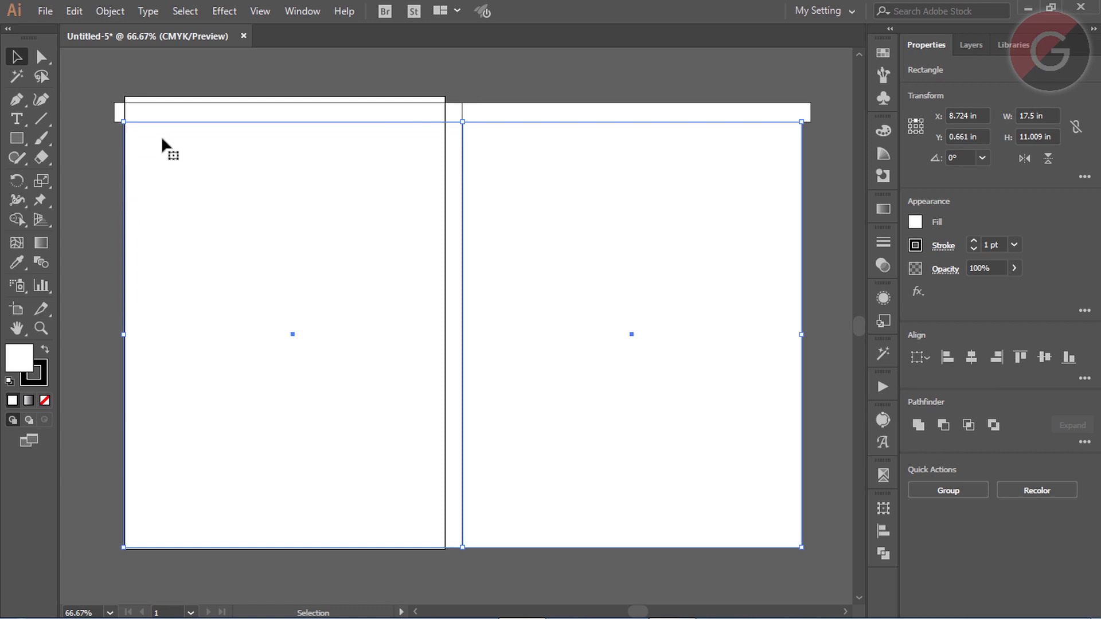
# Select and delete the thin strip across the top
pyautogui.click(540, 74)
pyautogui.moveTo(443, 86); pyautogui.dragTo(490, 105)
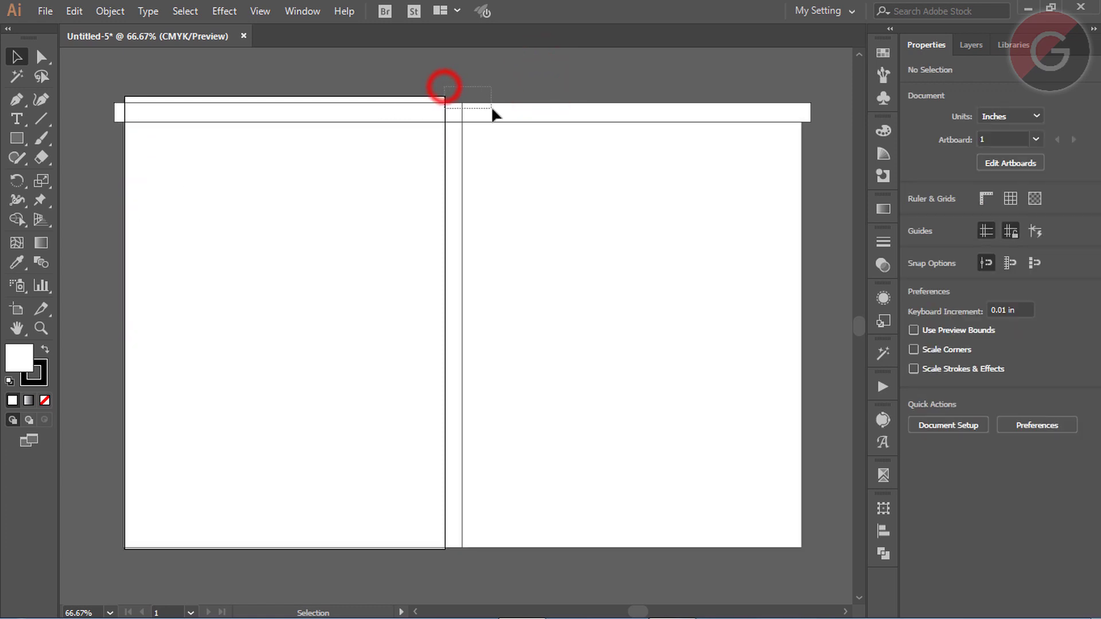
pyautogui.press('Delete')
# Move the right page rectangle onto the left page and enlarge Artboard 1 around it
pyautogui.moveTo(516, 197)
pyautogui.mouseDown()
pyautogui.moveTo(374, 319)
pyautogui.moveTo(383, 322)
pyautogui.mouseUp()
pyautogui.click(17, 309)
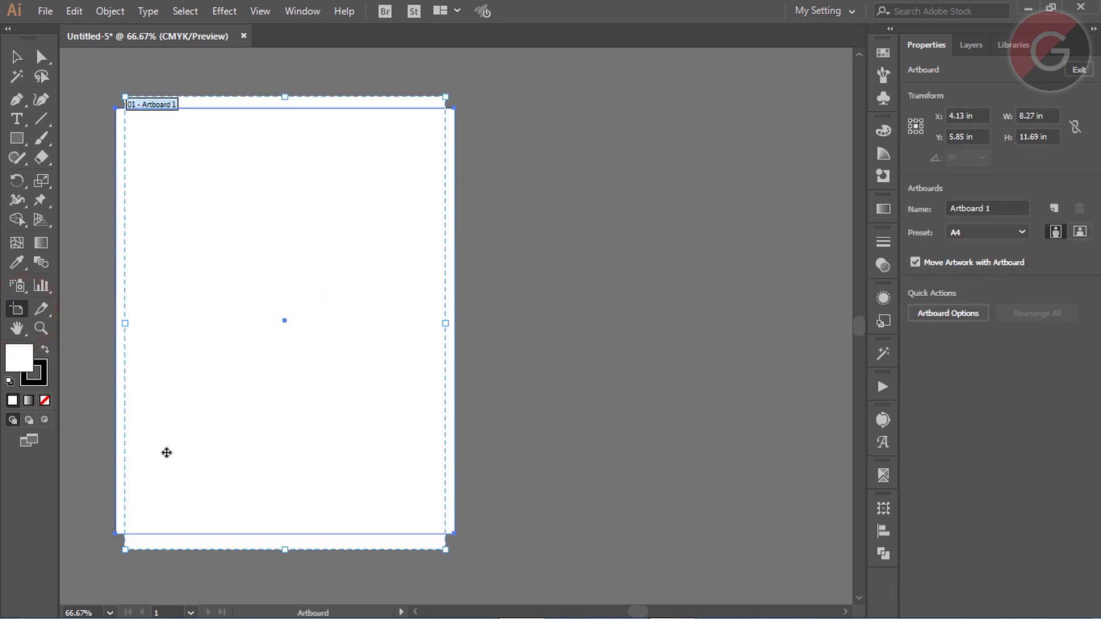
pyautogui.click(145, 510)
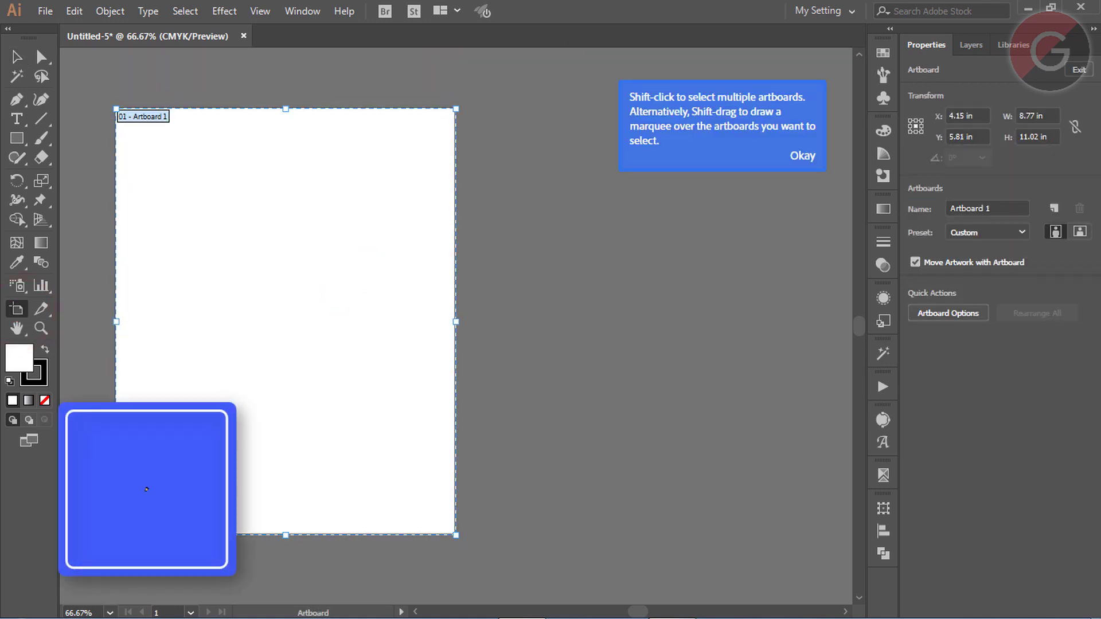
pyautogui.moveTo(117, 535); pyautogui.dragTo(99, 551)
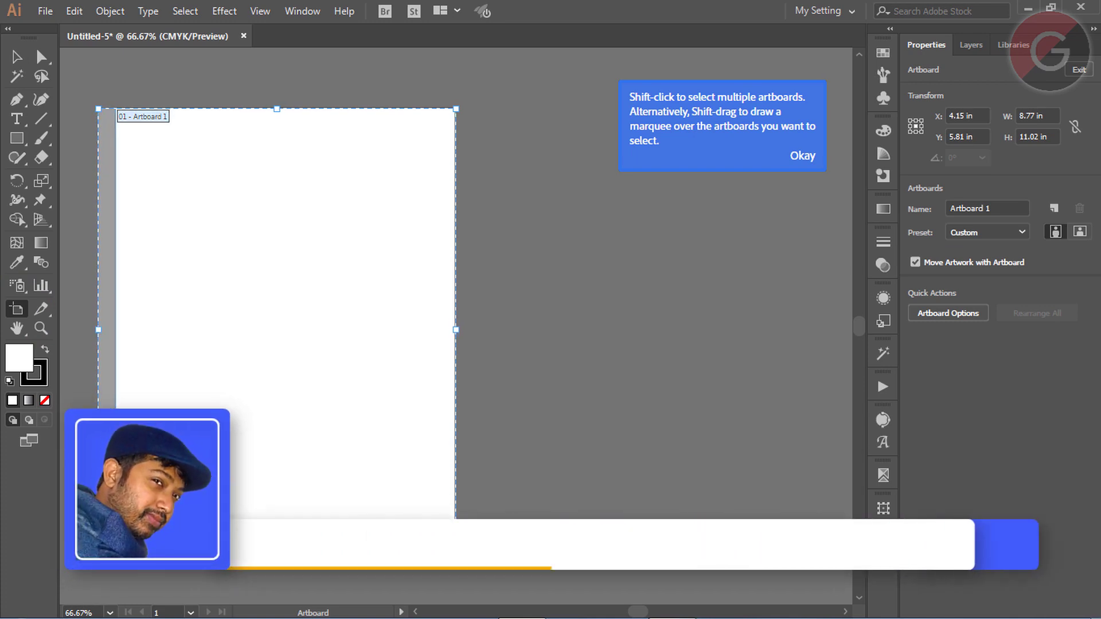
pyautogui.moveTo(455, 109); pyautogui.dragTo(477, 92)
# Give the page rectangle a light-blue C 16% fill and no stroke
pyautogui.click(16, 56)
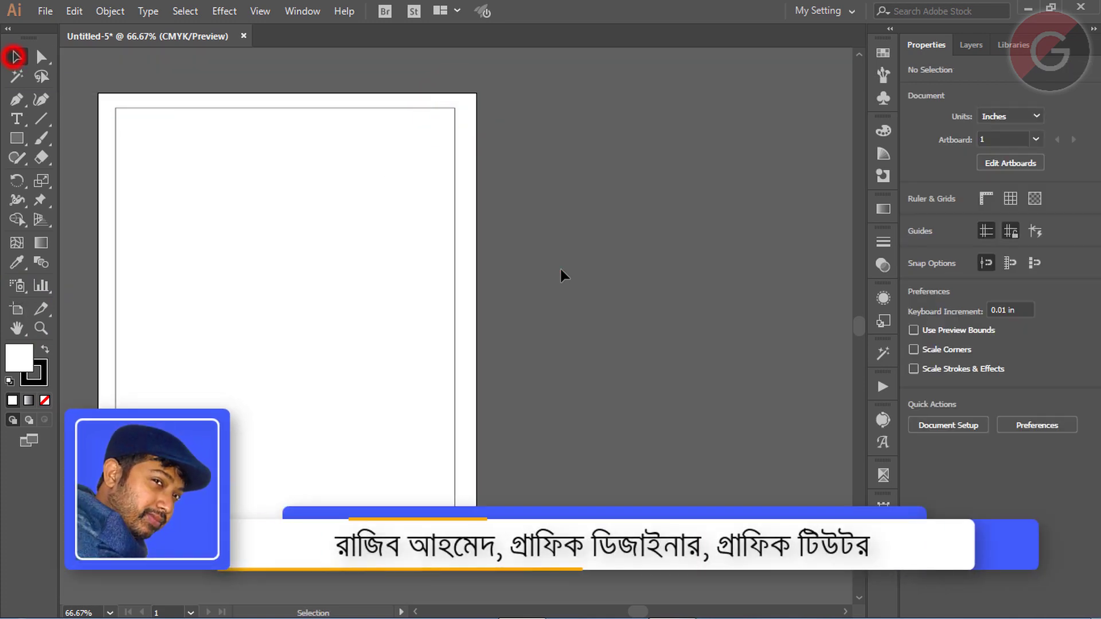
pyautogui.click(566, 273)
pyautogui.click(209, 34)
pyautogui.click(54, 344)
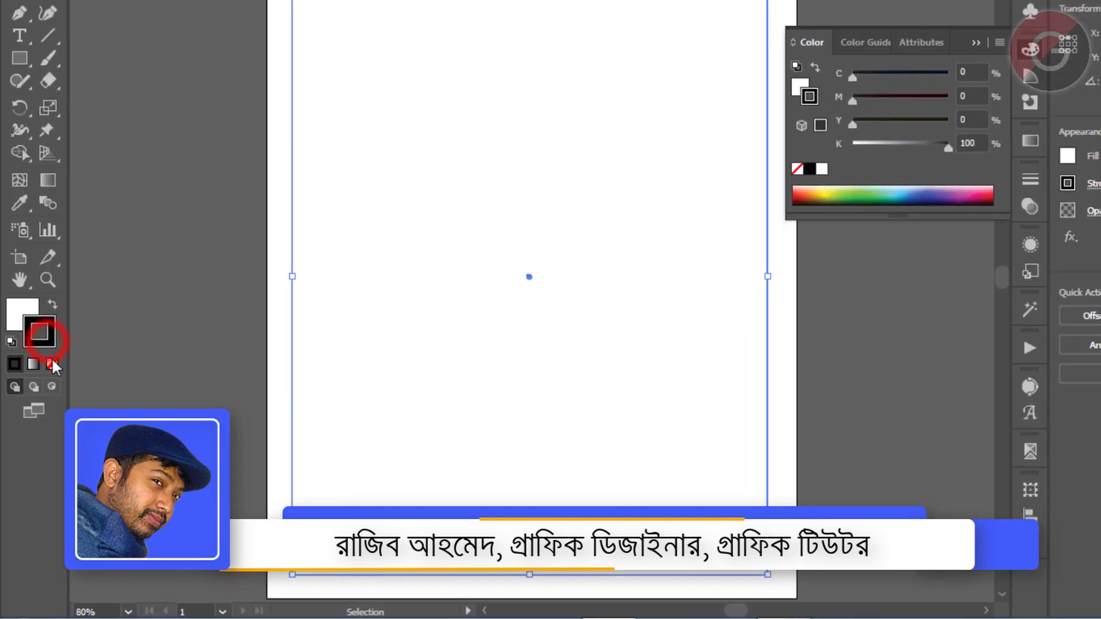
pyautogui.click(68, 283)
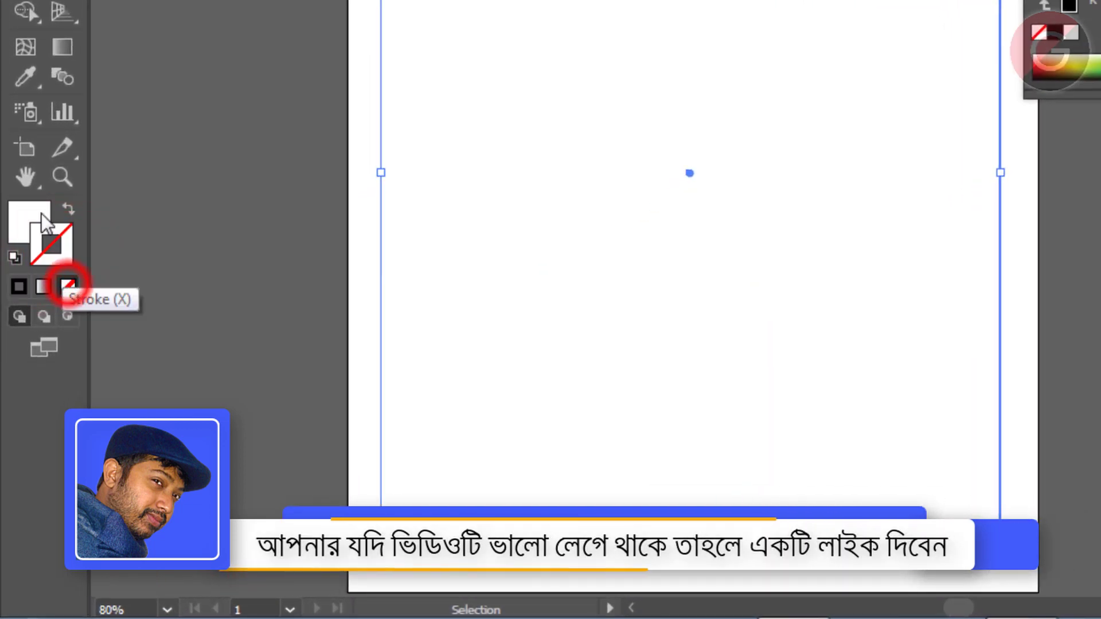
pyautogui.click(36, 211)
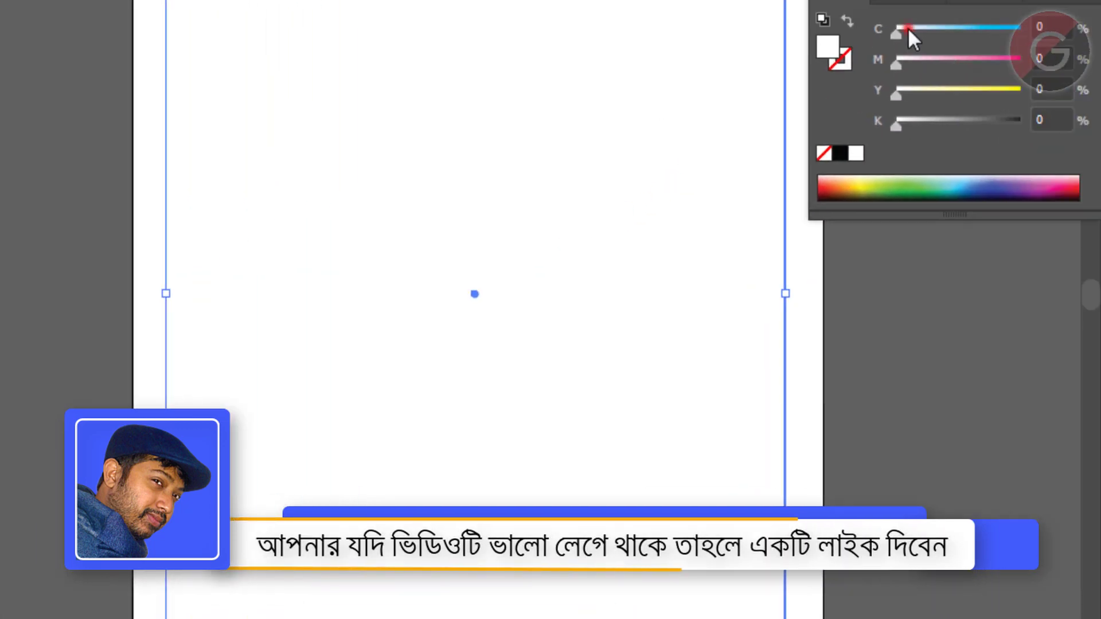
pyautogui.moveTo(907, 28); pyautogui.dragTo(563, 226)
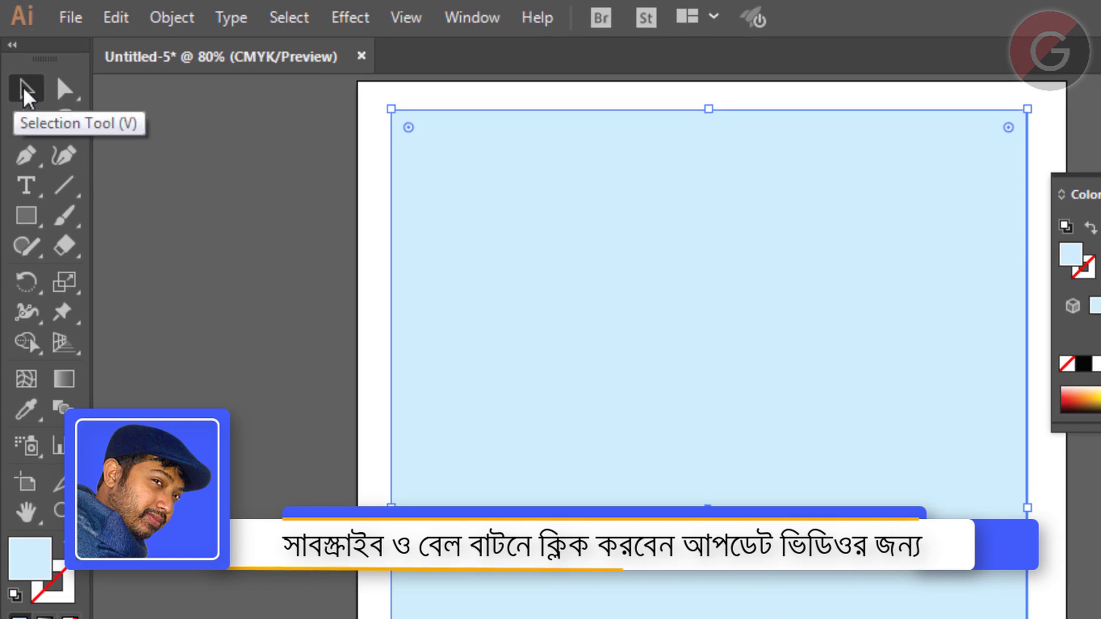
# Copy the light-blue rectangle with 0 in horizontal and vertical offset
pyautogui.doubleClick(24, 91)
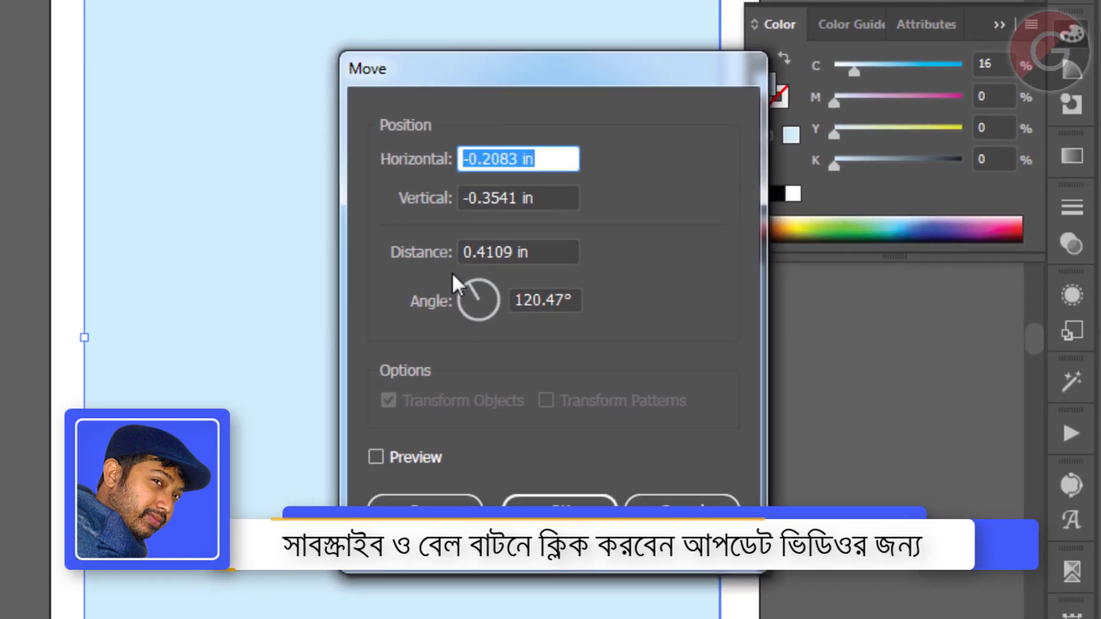
pyautogui.write('0')
pyautogui.press('Tab')
pyautogui.write('0')
pyautogui.press('Tab')
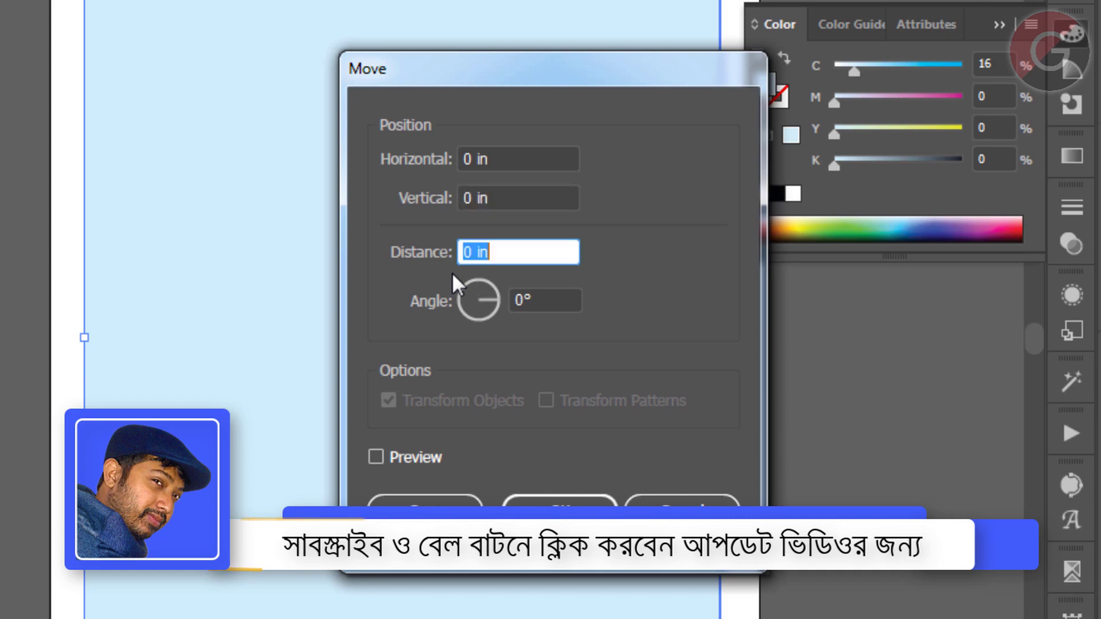
pyautogui.press('Tab')
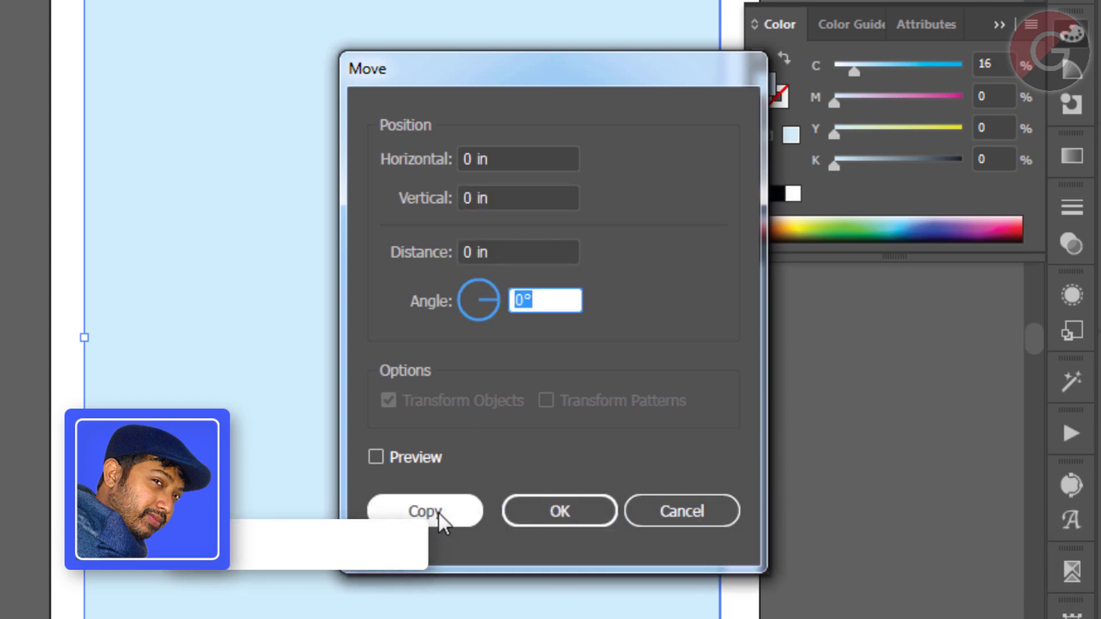
pyautogui.click(432, 512)
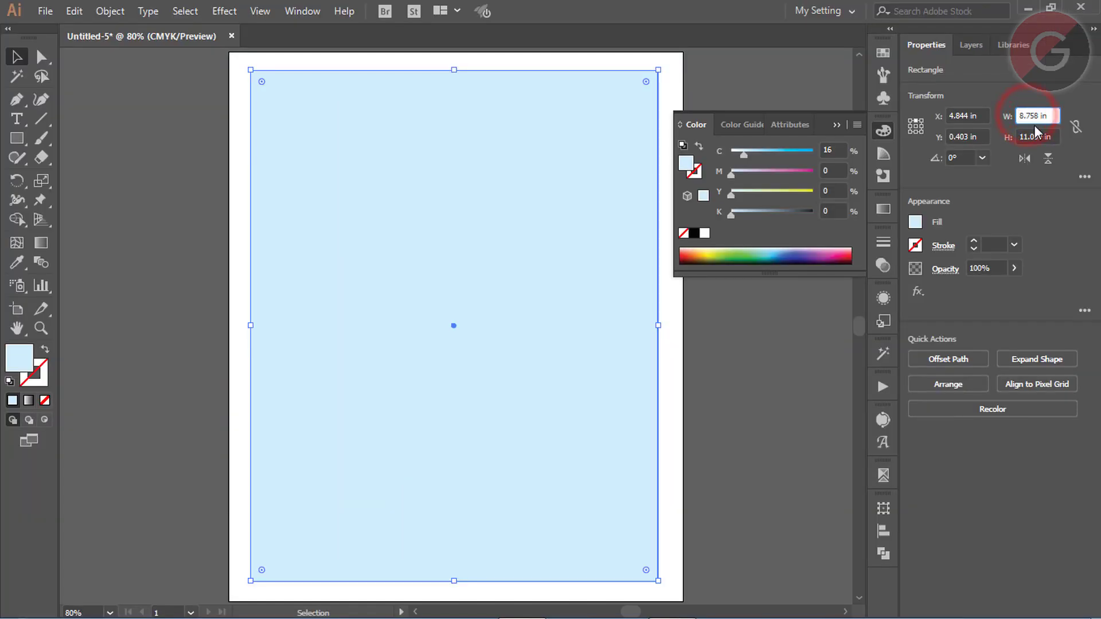
# Resize the copied rectangle to 8.5 × 10.8 in, anchored on its centre
pyautogui.doubleClick(1039, 115)
pyautogui.write('5')
pyautogui.press('Return')
pyautogui.click(1026, 137)
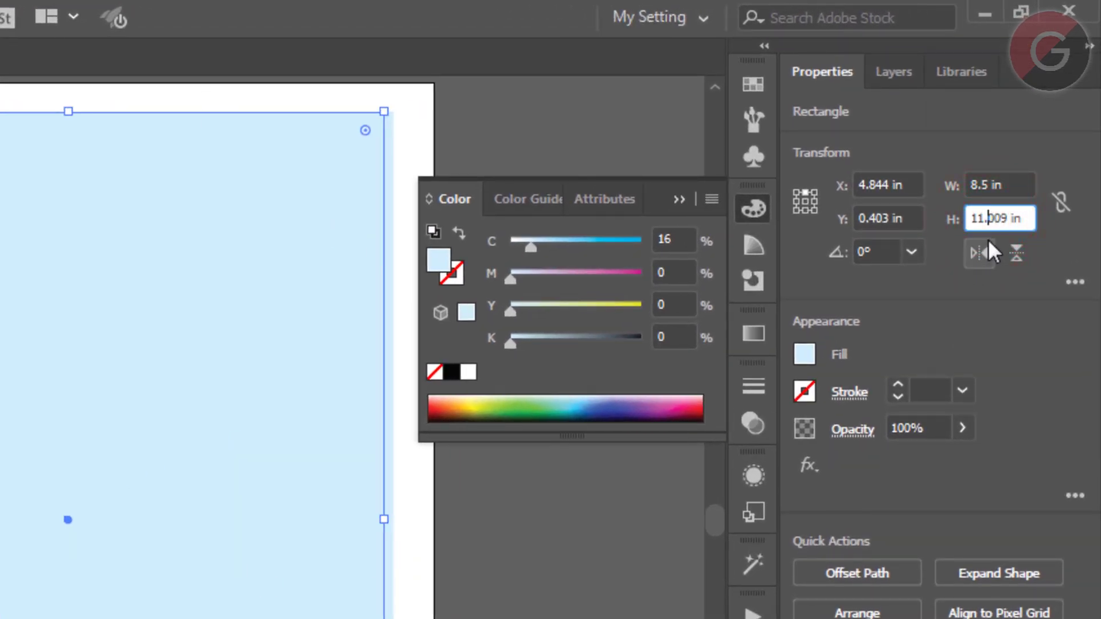
pyautogui.press('Return')
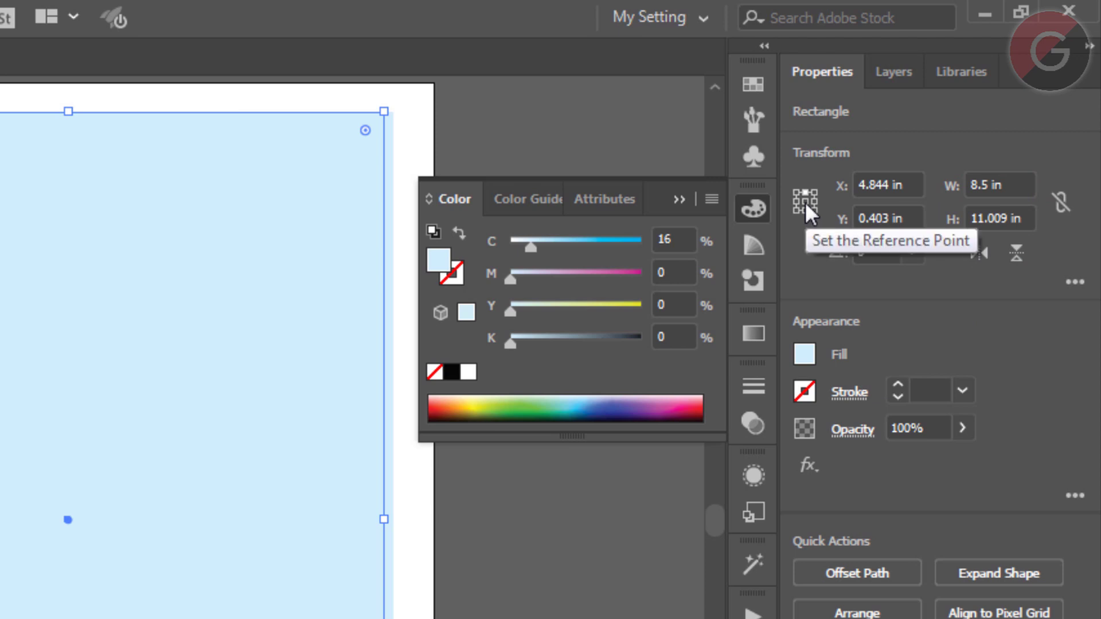
pyautogui.click(805, 202)
pyautogui.click(1024, 221)
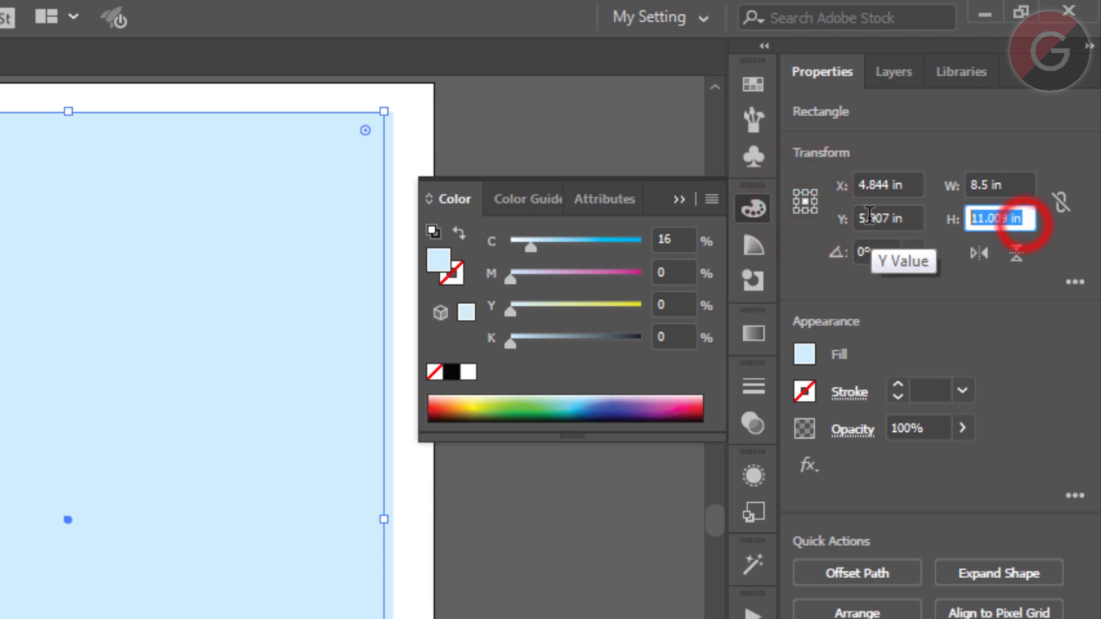
pyautogui.write('10.8')
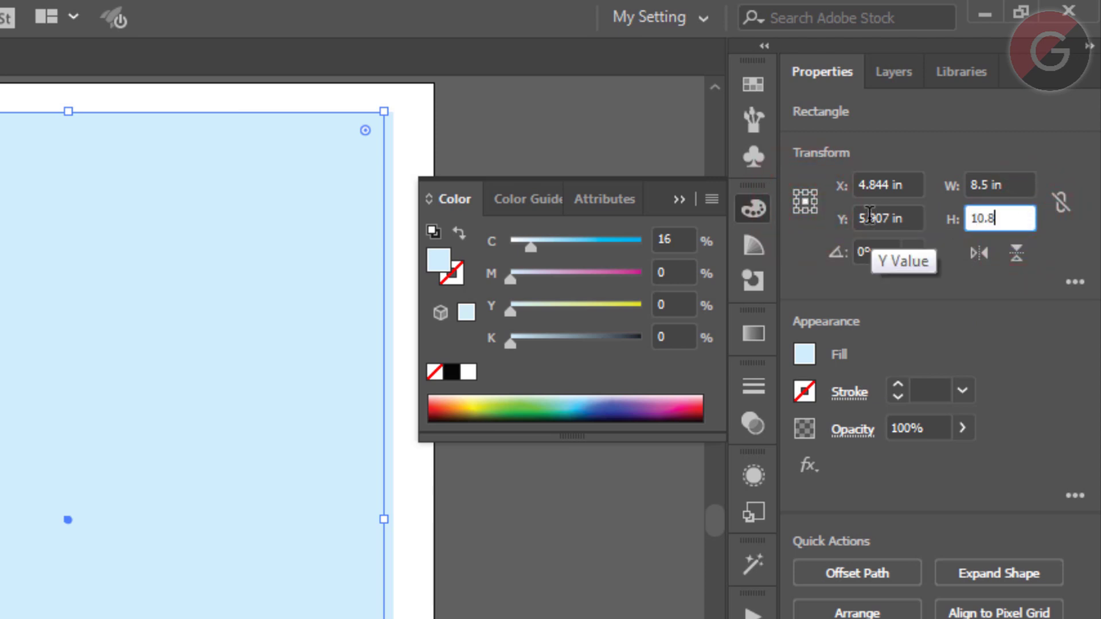
pyautogui.press('Return')
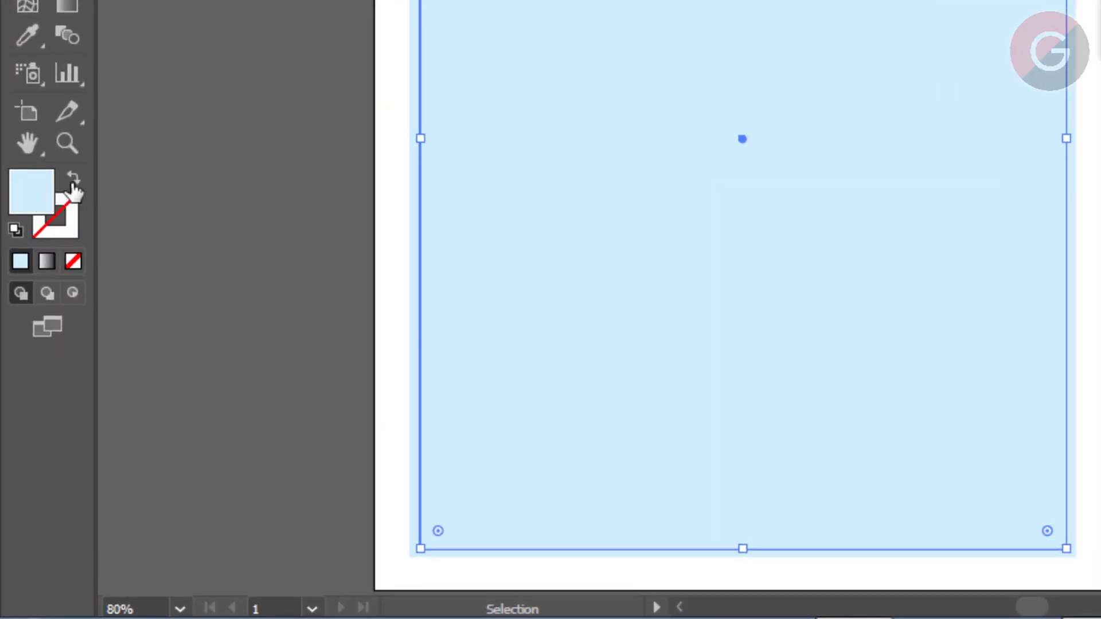
# Make the rectangle an unfilled outline with a C0 M100 Y100 K0 red stroke
pyautogui.click(74, 179)
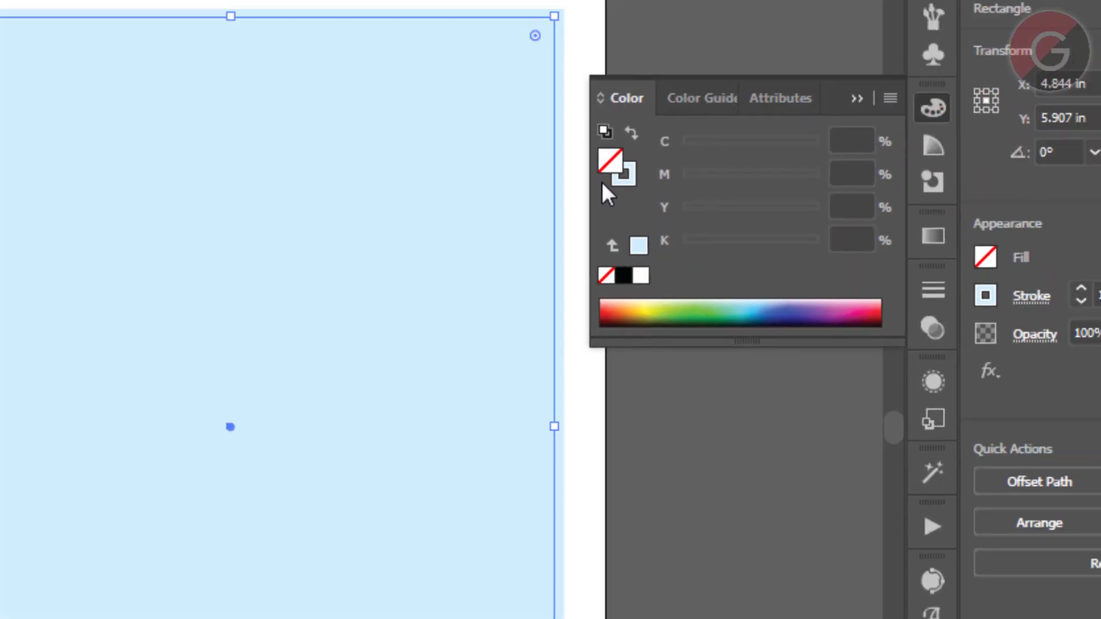
pyautogui.click(622, 175)
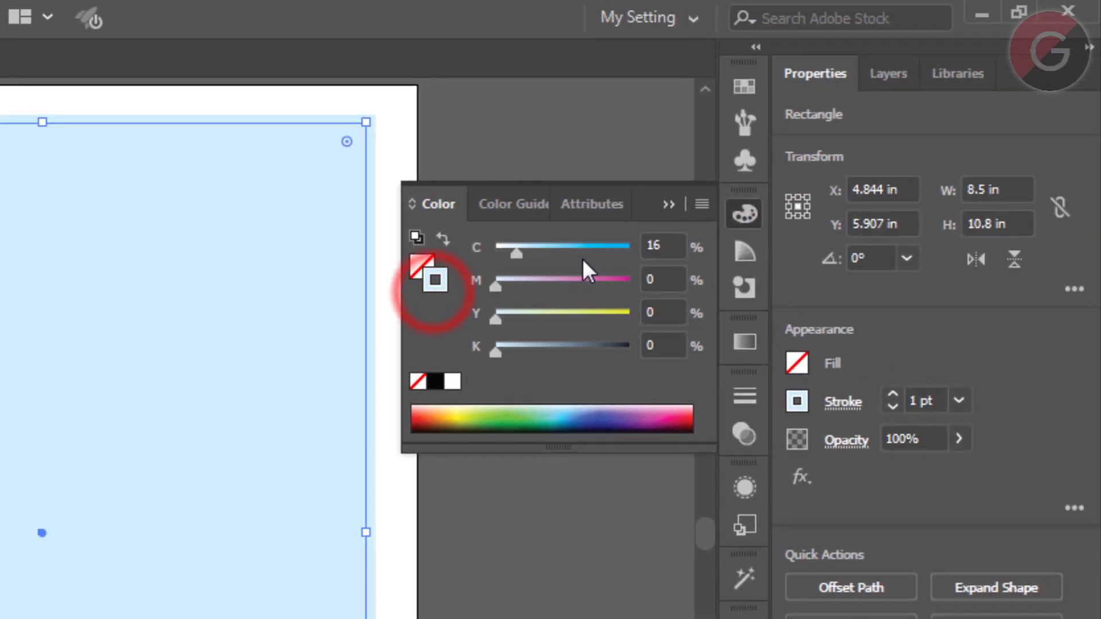
pyautogui.moveTo(704, 142); pyautogui.dragTo(683, 142)
pyautogui.moveTo(522, 349); pyautogui.dragTo(476, 356)
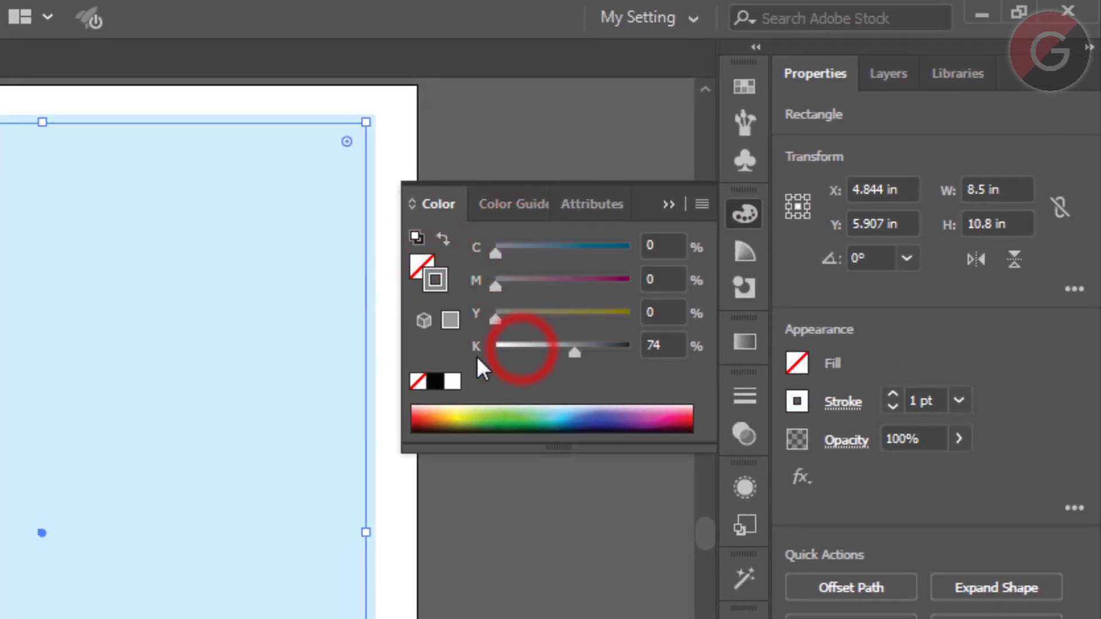
pyautogui.moveTo(596, 280); pyautogui.dragTo(630, 279)
pyautogui.moveTo(574, 318); pyautogui.dragTo(668, 322)
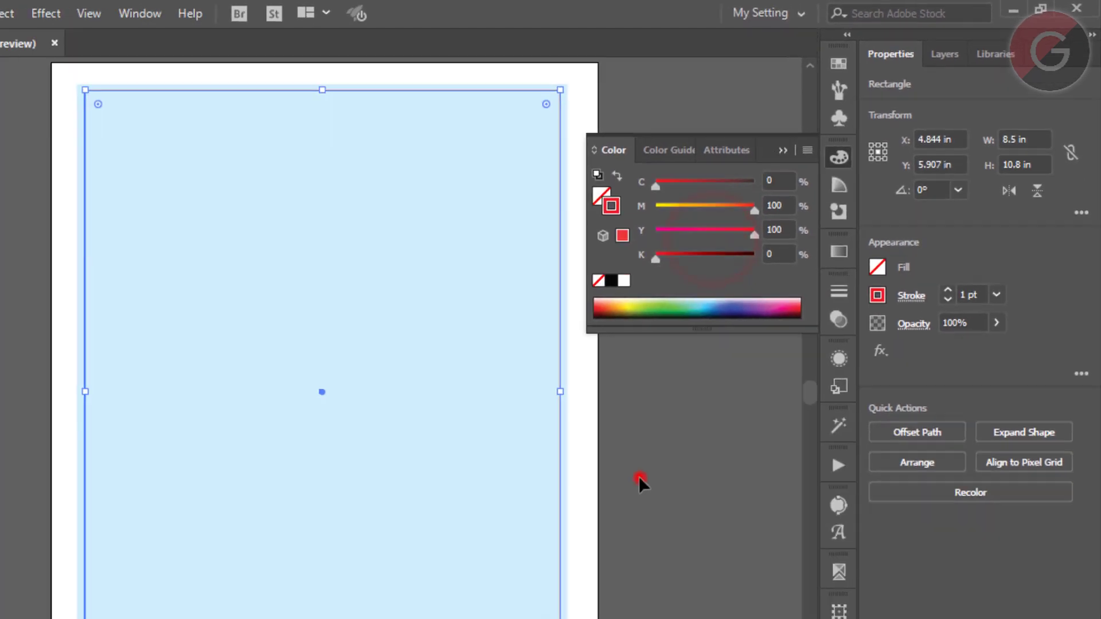
pyautogui.click(716, 399)
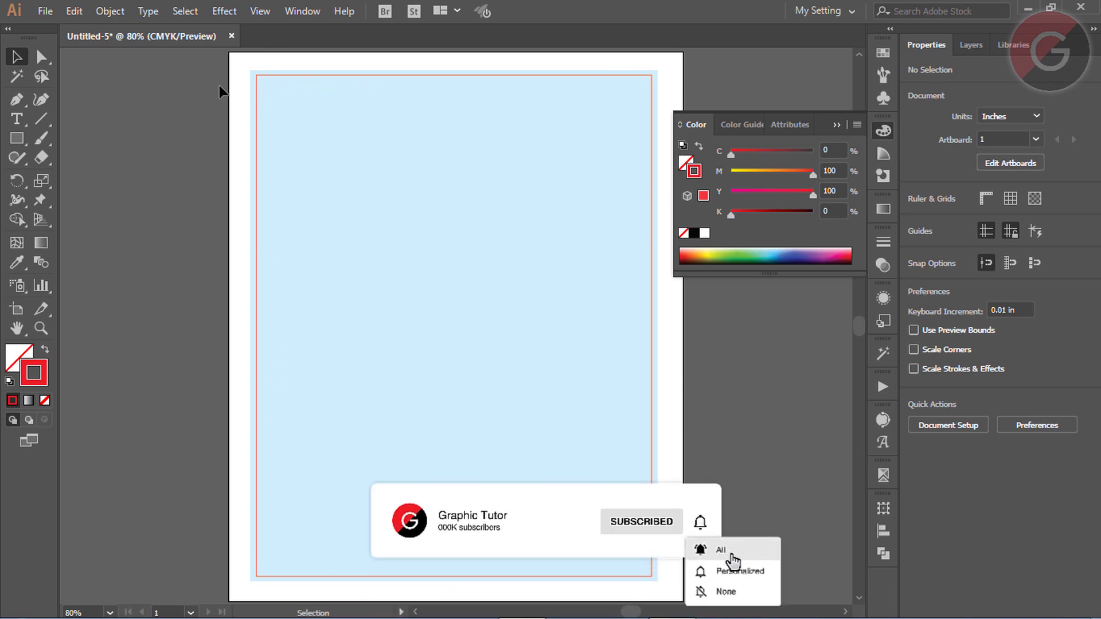
# Duplicate the red-outlined 8.5 × 10.8 in rectangle in place using the Move dialog with zero offsets
pyautogui.click(257, 200)
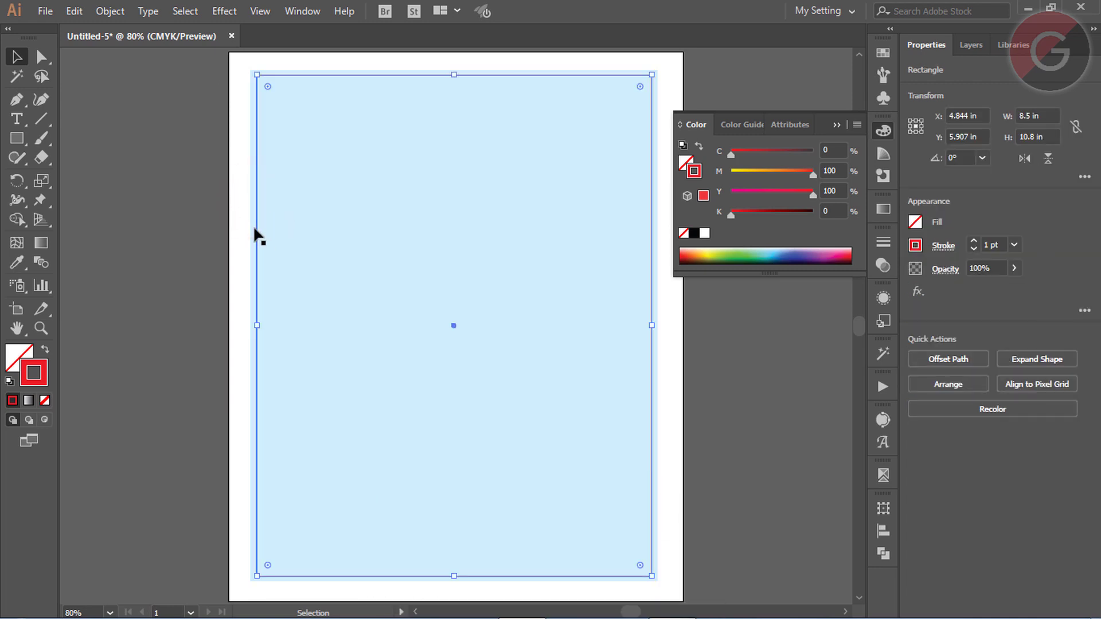
pyautogui.doubleClick(16, 57)
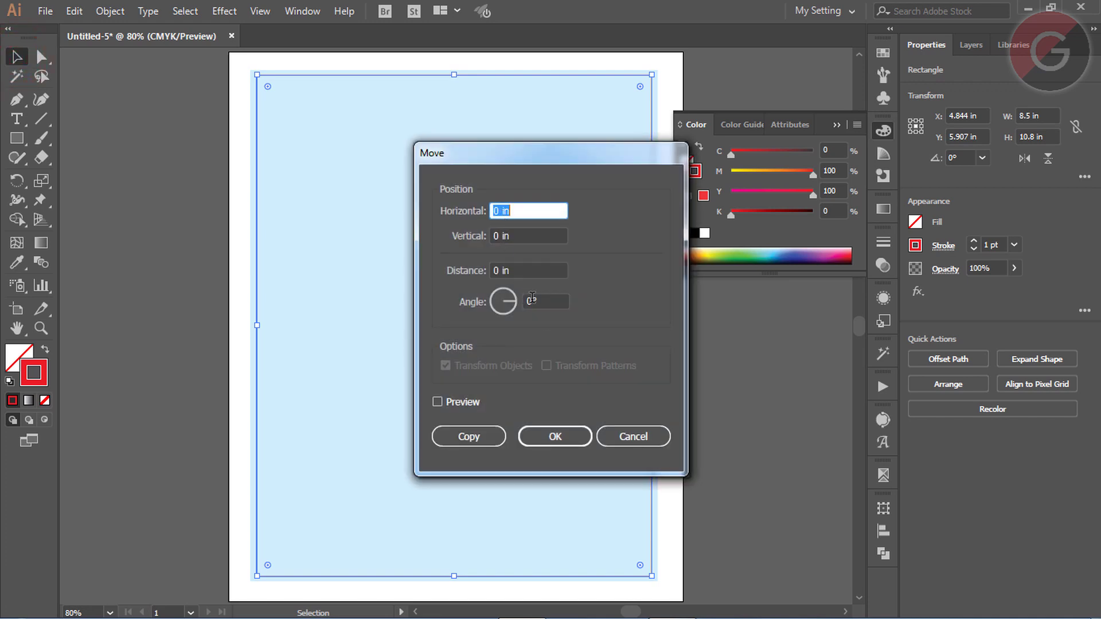
pyautogui.click(460, 439)
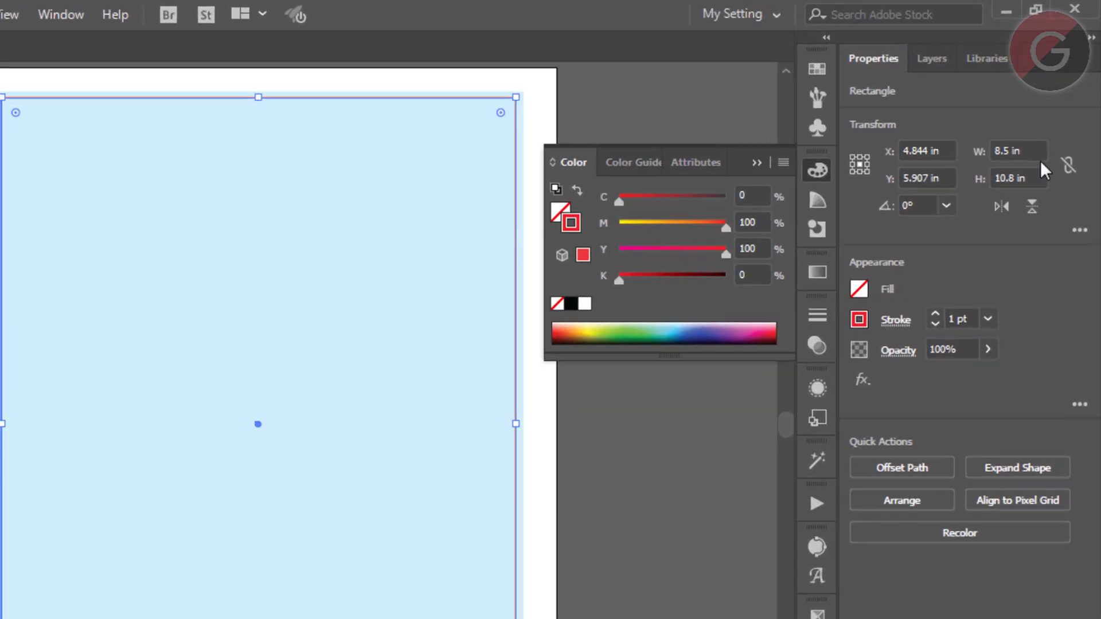
# Resize the duplicate rectangle to W 8 in and H 10.3 in
pyautogui.click(1041, 115)
pyautogui.write('8')
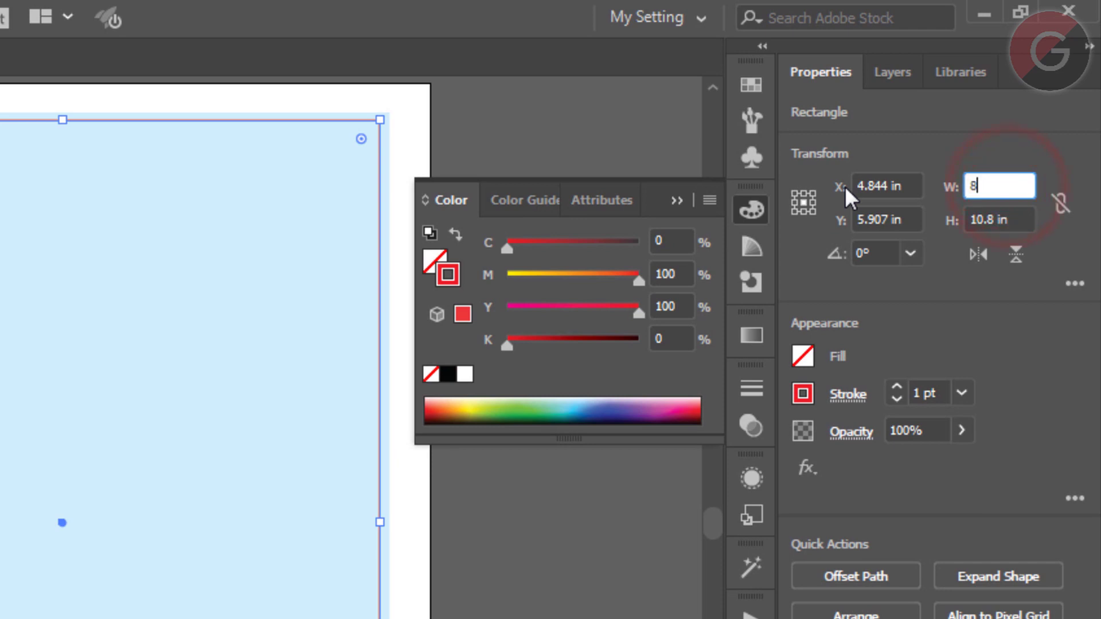
pyautogui.write('.')
pyautogui.press('Return')
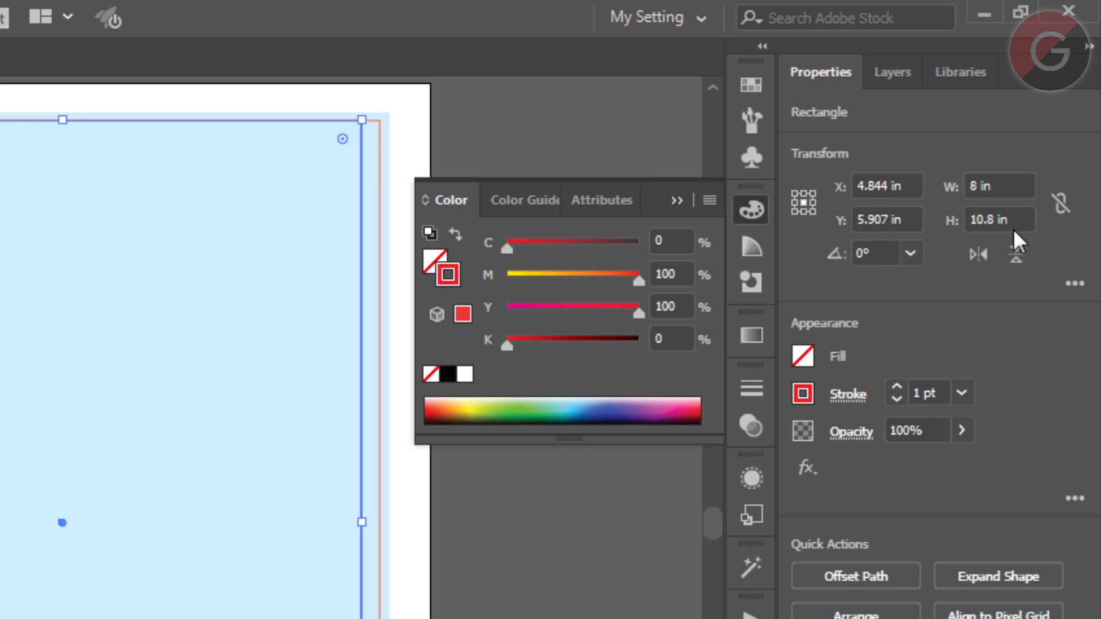
pyautogui.click(1013, 224)
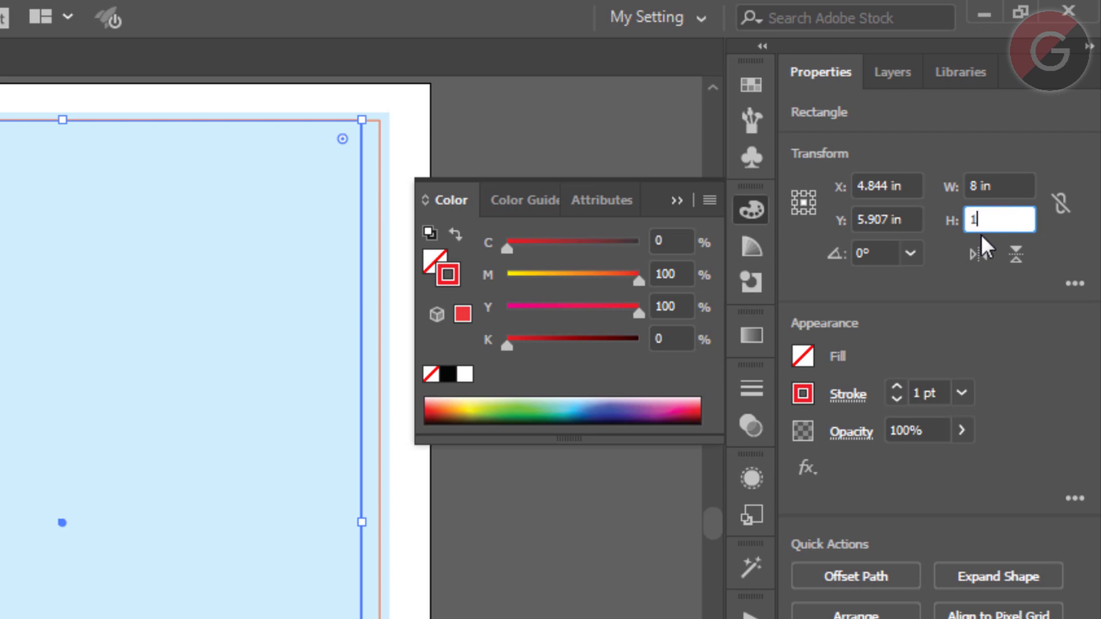
pyautogui.write('0.3')
pyautogui.press('Return')
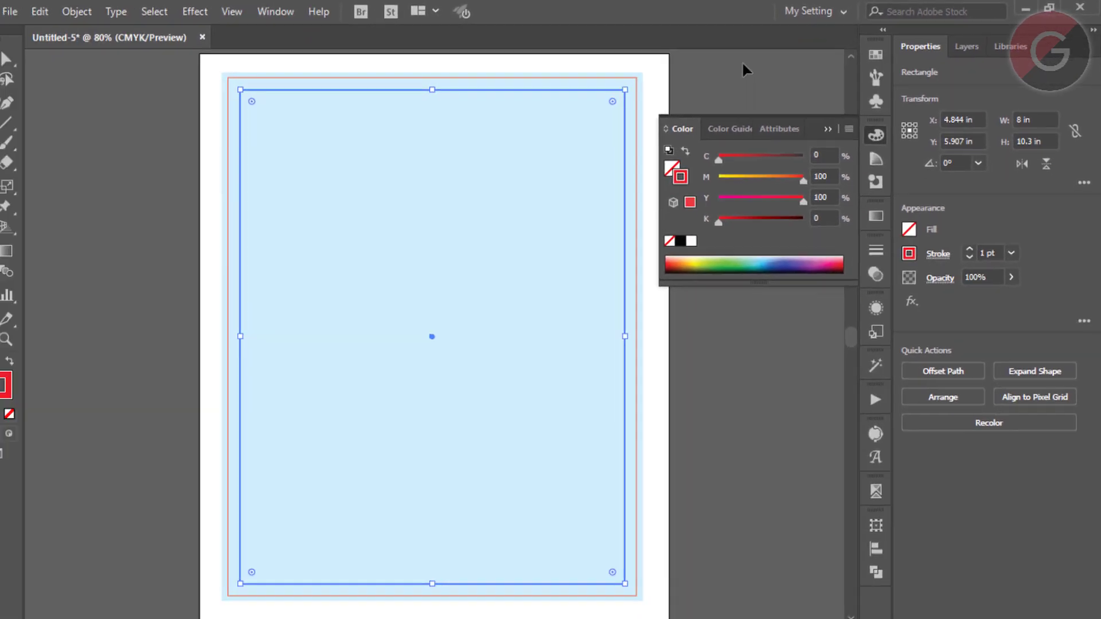
# Set the inner rectangle's stroke to green C100 M0 Y100 K0, then check both outlines
pyautogui.moveTo(749, 173)
pyautogui.mouseDown()
pyautogui.moveTo(730, 172)
pyautogui.moveTo(840, 150)
pyautogui.mouseUp()
pyautogui.click(748, 360)
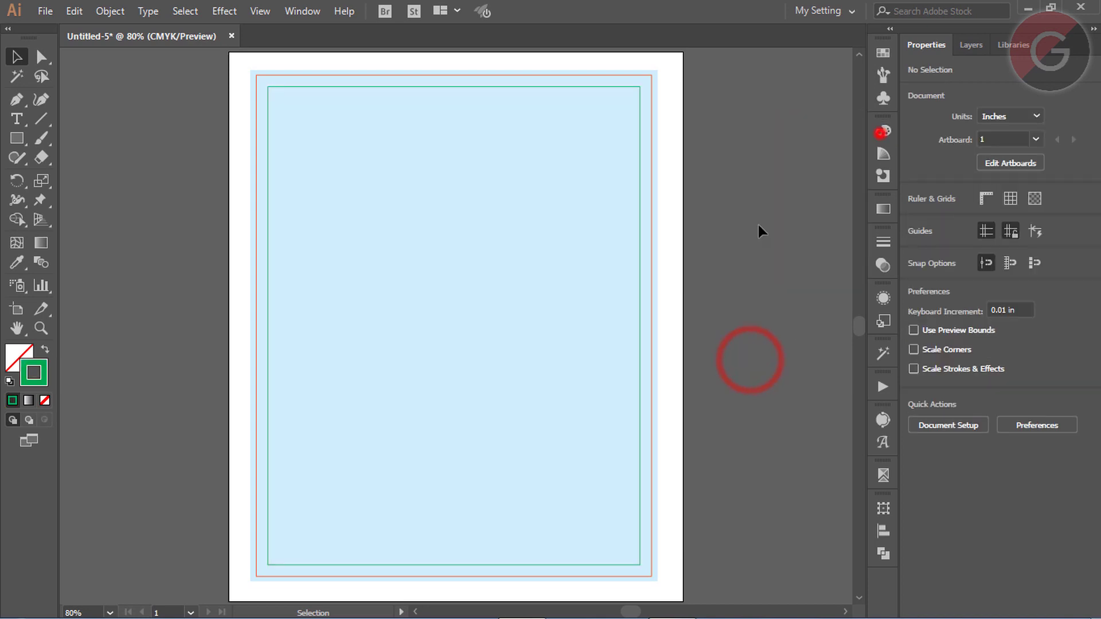
pyautogui.click(640, 102)
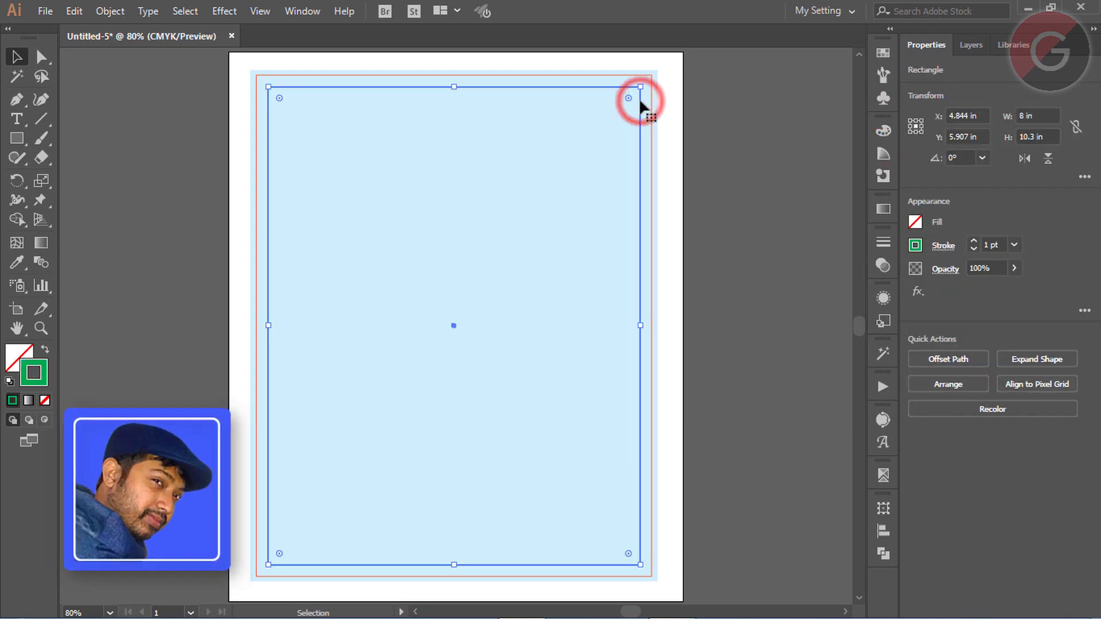
pyautogui.click(734, 361)
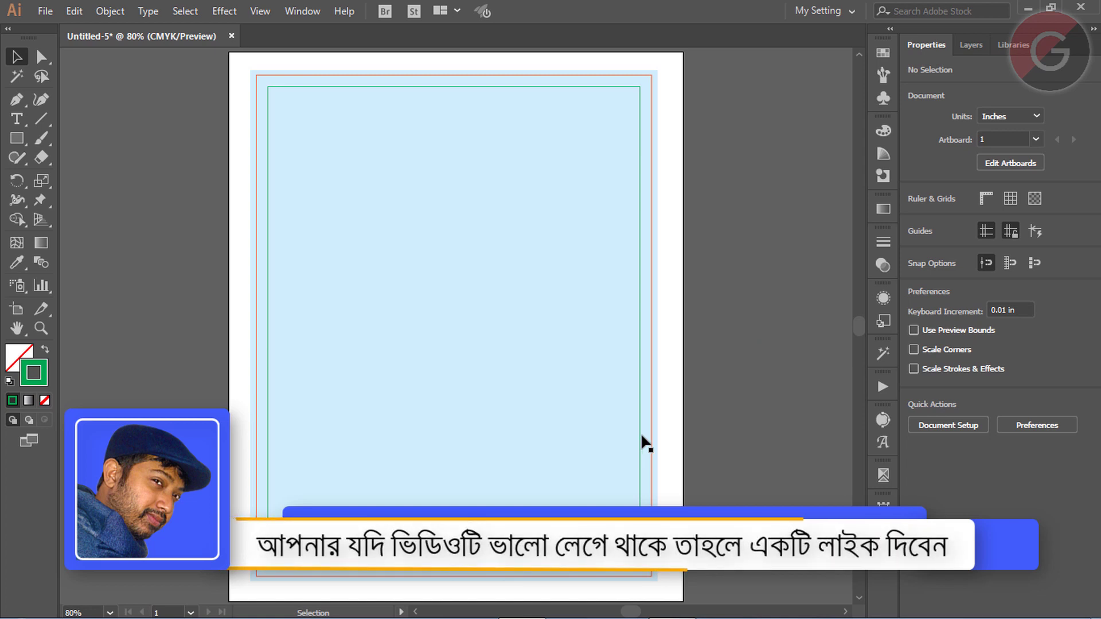
pyautogui.click(651, 434)
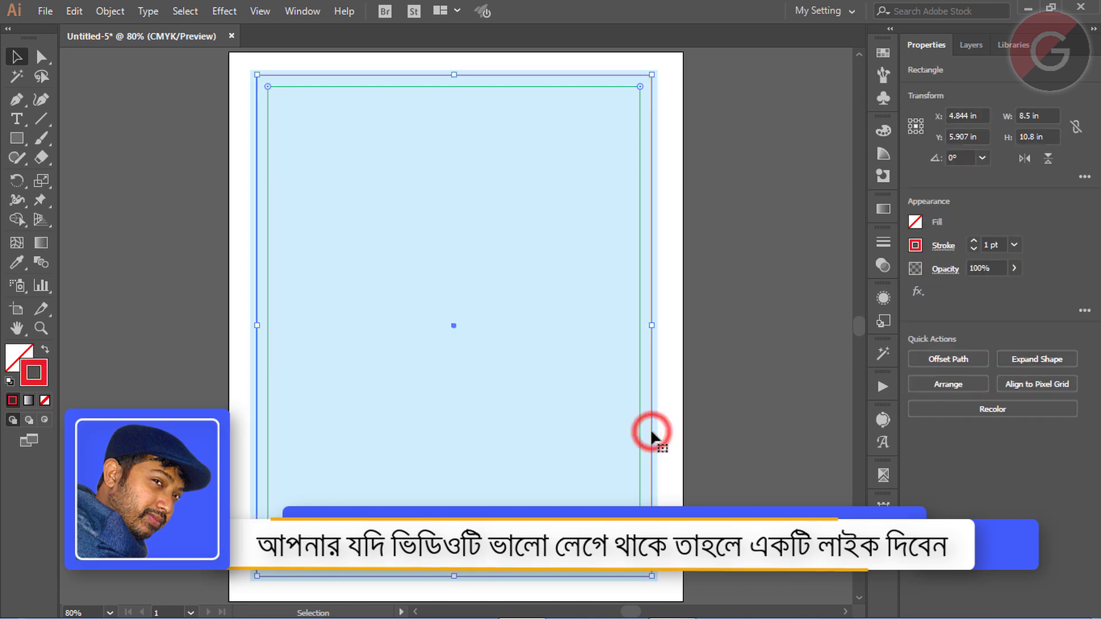
pyautogui.click(718, 411)
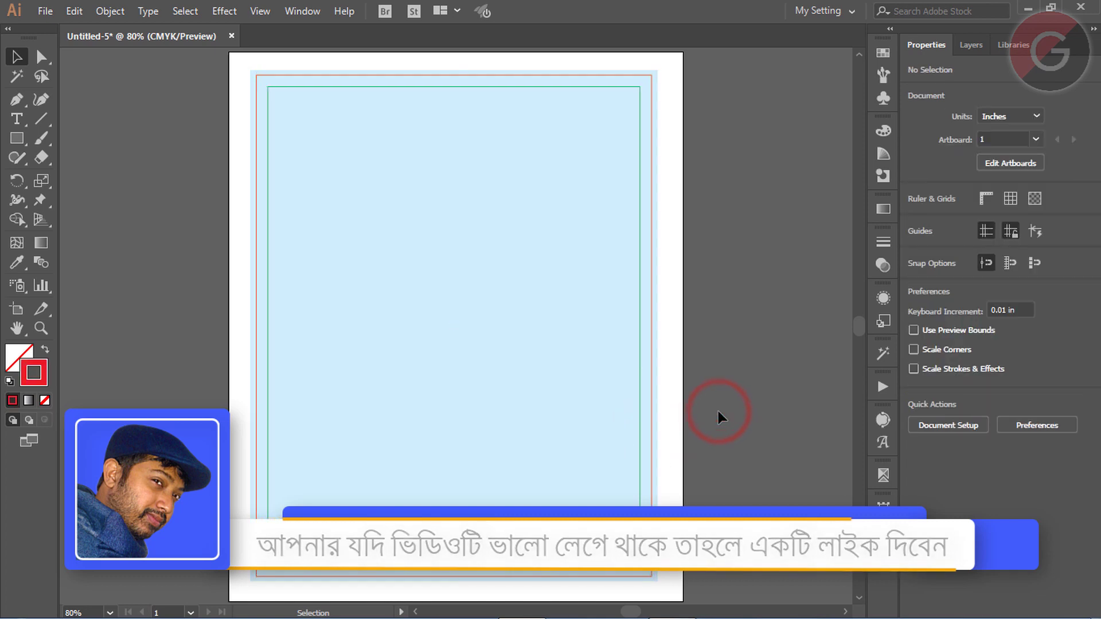